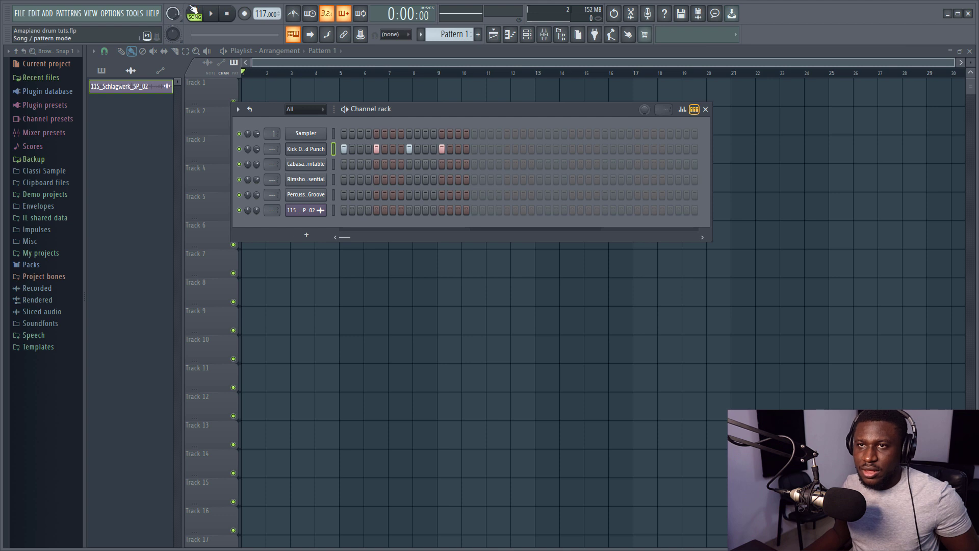
Step: Switch playback to pattern mode and listen to the existing kick pattern
click(195, 13)
key(space)
key(space)
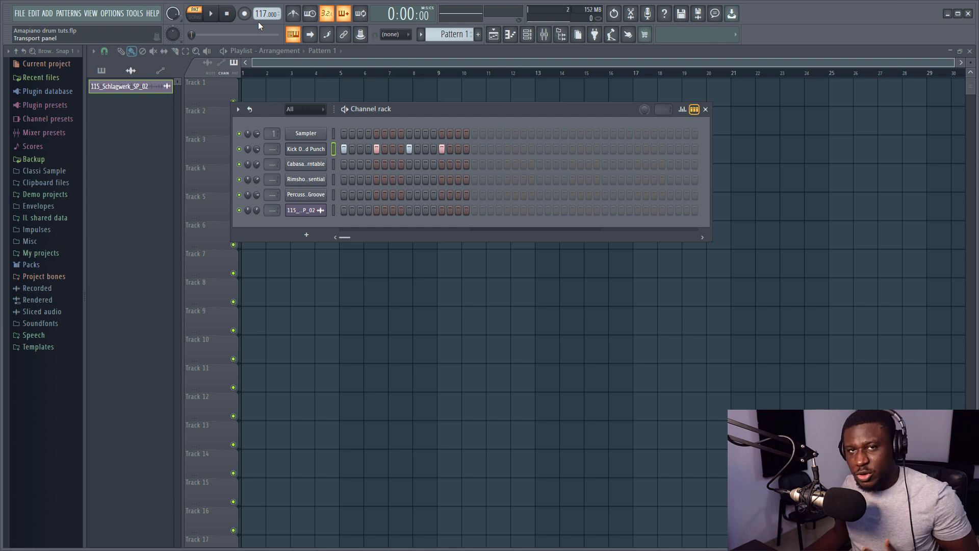
Step: Extend the kick channel's pattern with hits on steps 17, 21, 25 and 29, and play it back
click(475, 149)
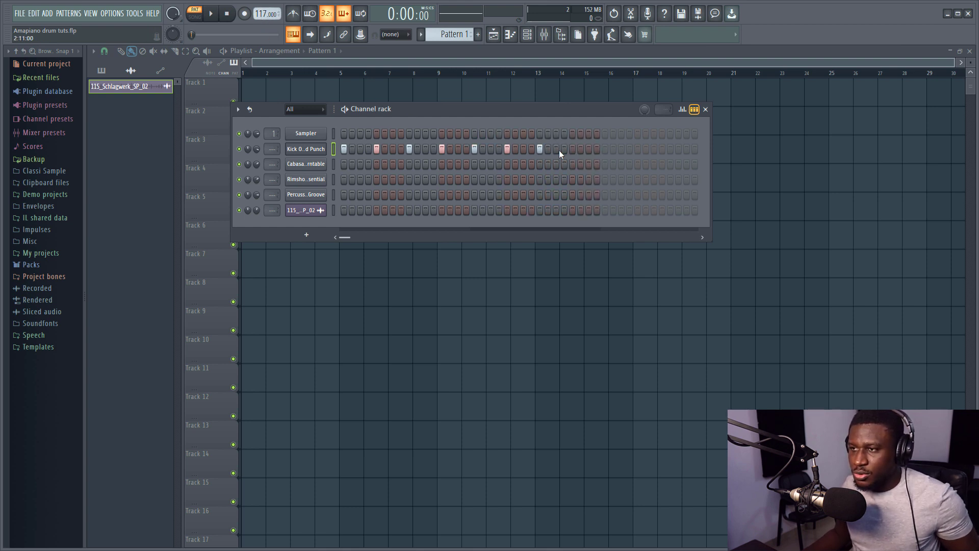
click(572, 148)
key(space)
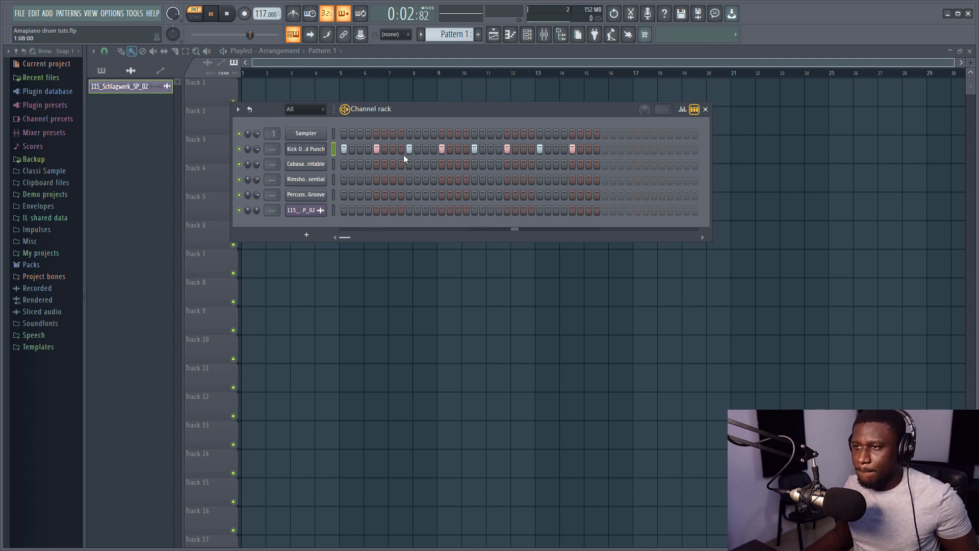
key(space)
Step: Route the kick channel to mixer track 2 and load Fruity Parametric EQ 2 in that track's first effect slot
click(314, 149)
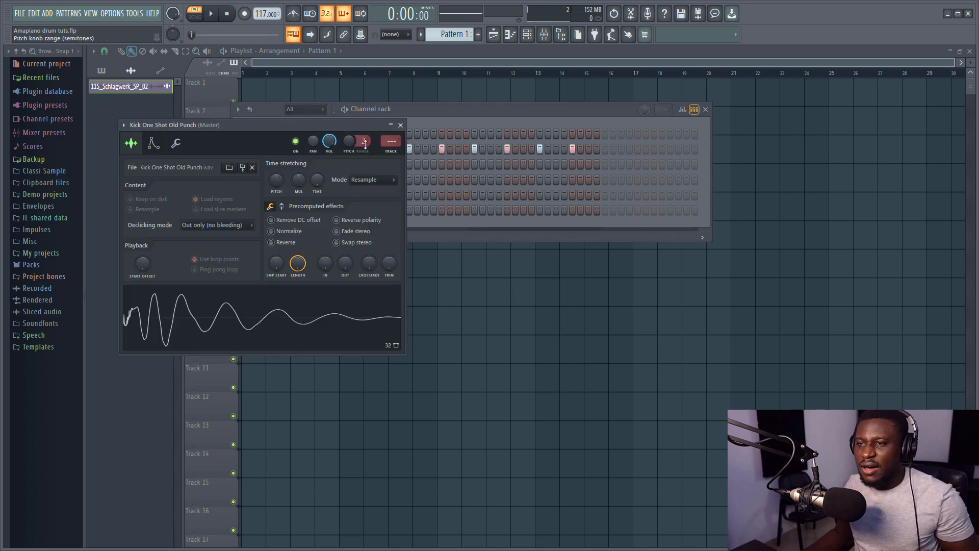
click(400, 125)
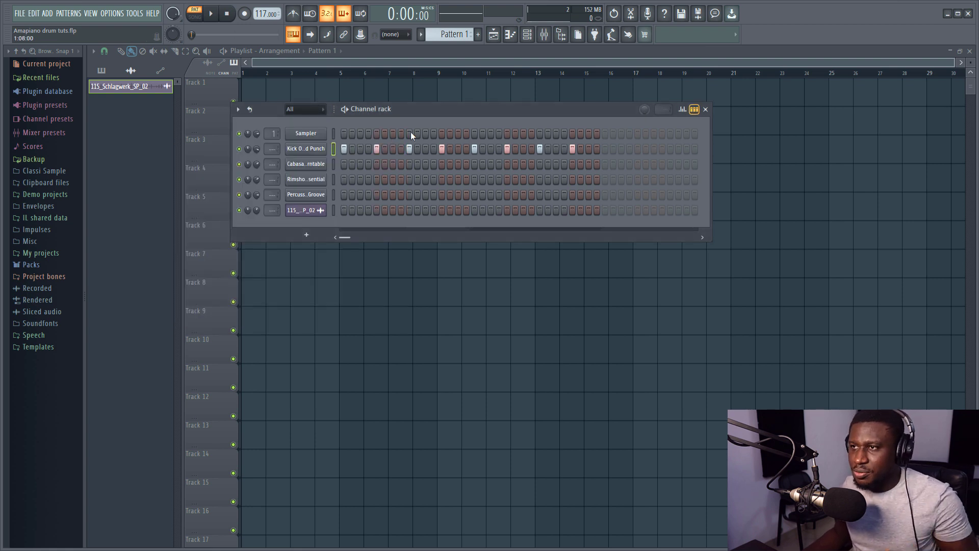
click(544, 35)
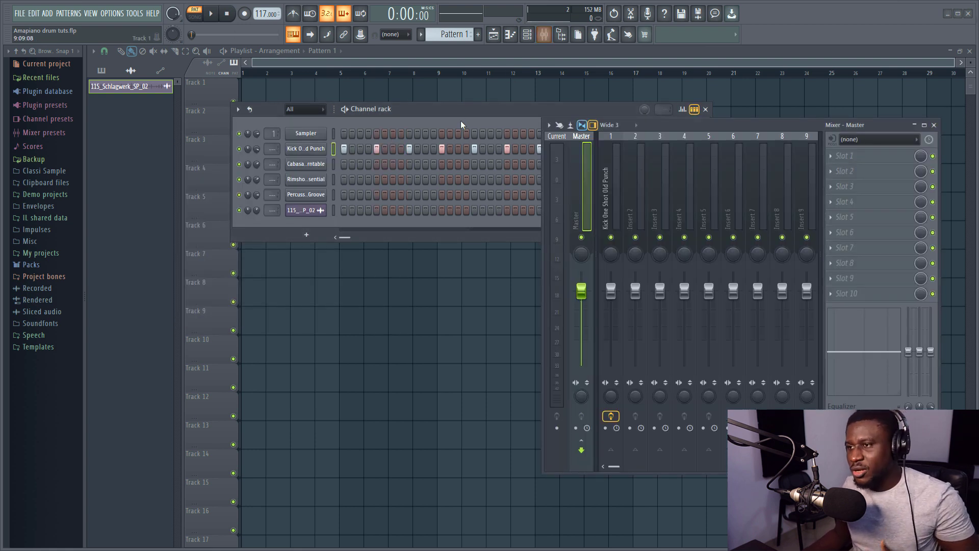
click(604, 196)
double_click(843, 156)
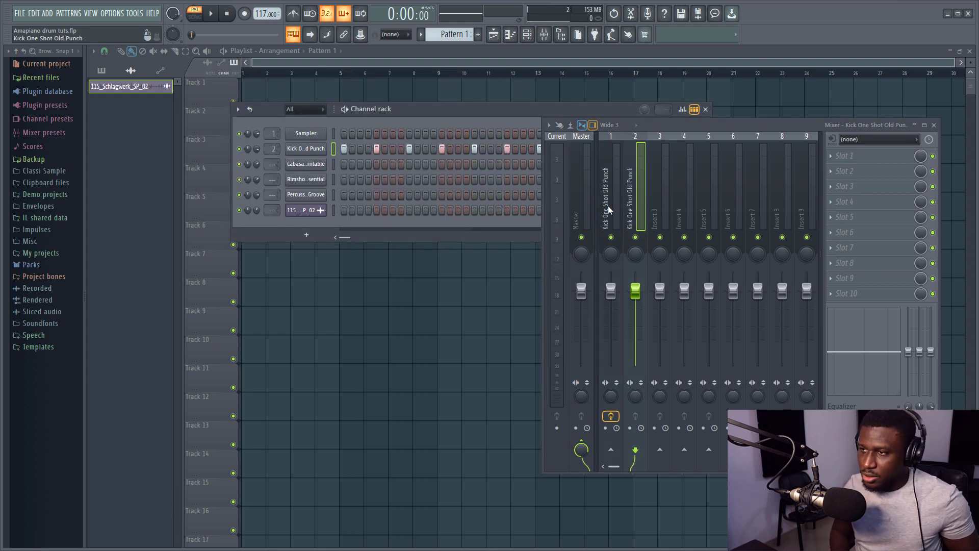
click(857, 163)
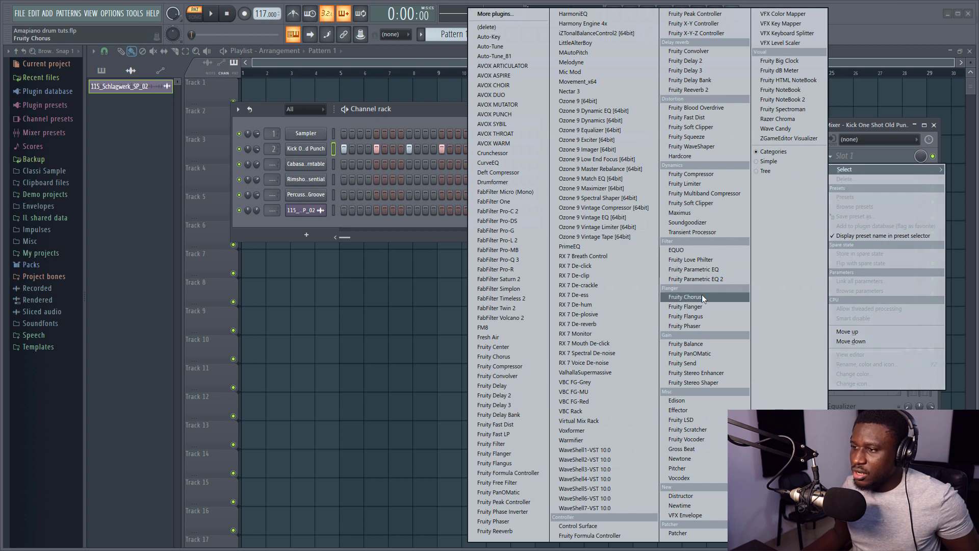
click(708, 277)
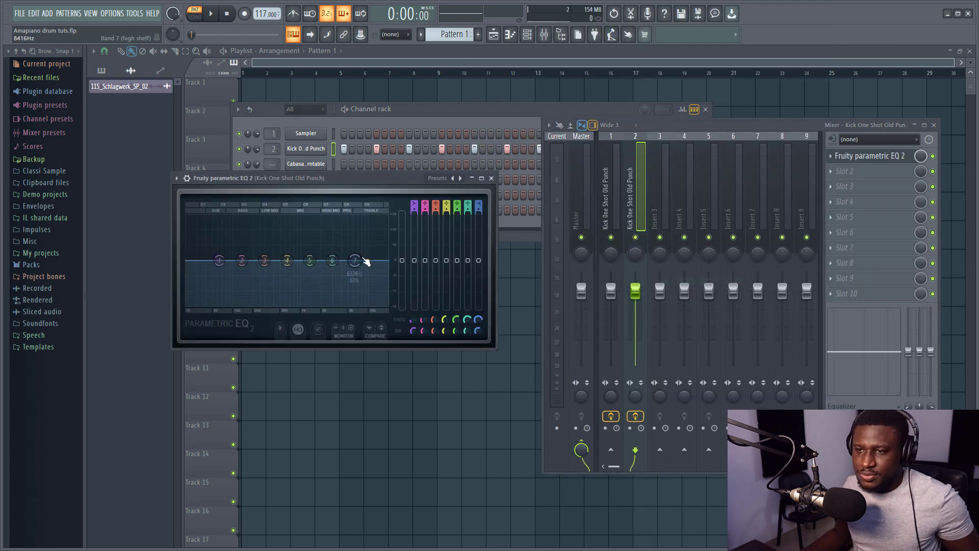
Step: Low-pass the kick in the EQ by pulling band 7 down into the bass range, and lower band 1 slightly during playback
key(space)
drag(356, 261, 253, 304)
mouse_move(221, 262)
mouse_down()
mouse_move(198, 283)
mouse_move(222, 270)
mouse_up()
key(space)
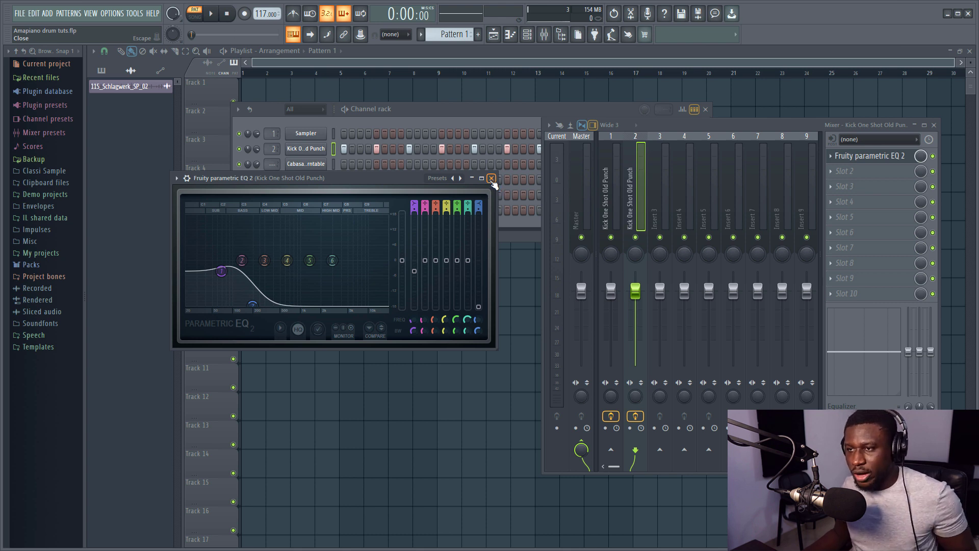
click(491, 178)
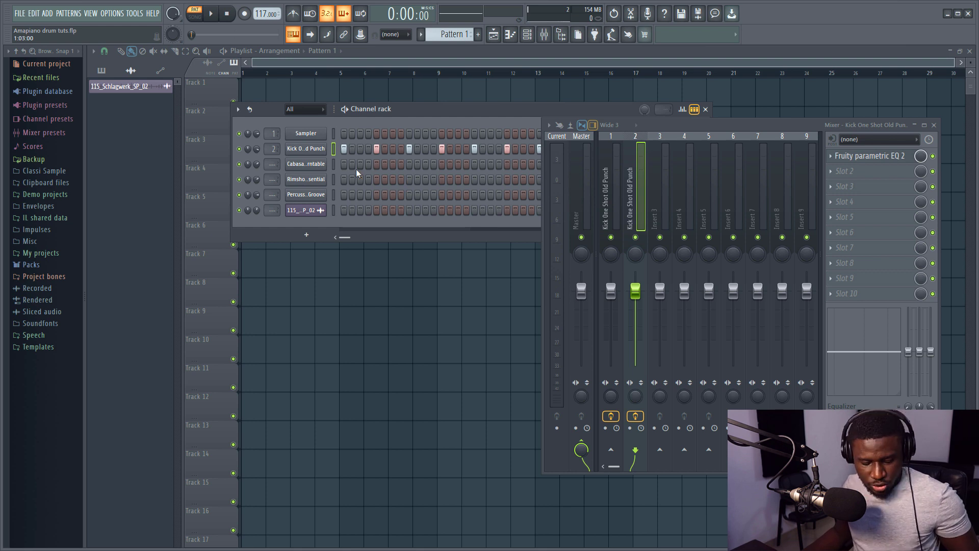
Step: Listen to the equalised kick pattern and close the mixer
key(space)
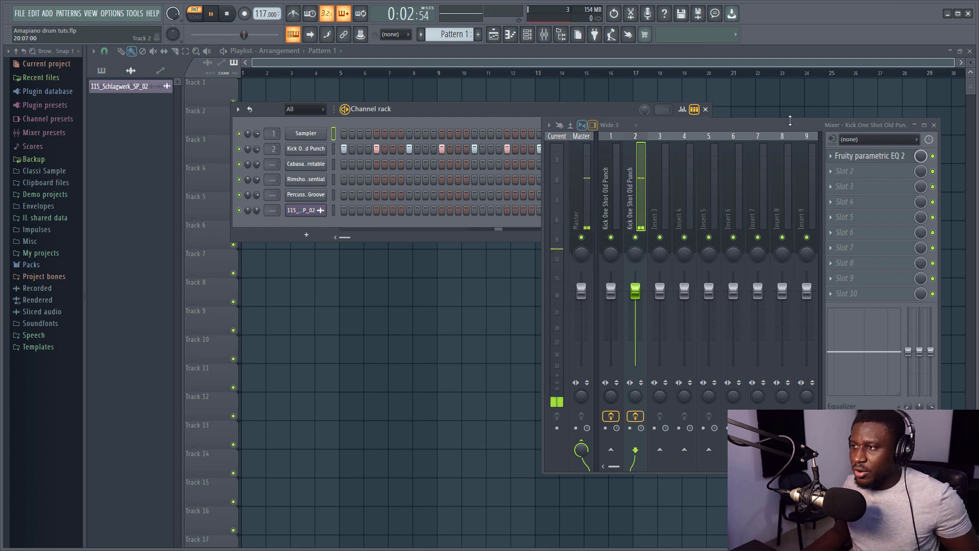
click(934, 125)
key(space)
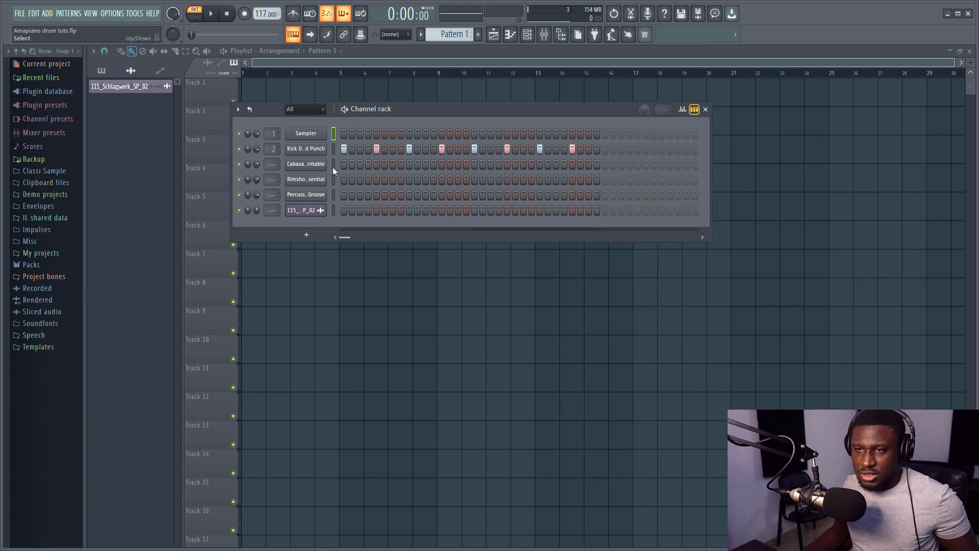
Step: Program the Cabasa channel with a hit on every fourth step from step 3 to step 31, and play the pattern
key(q)
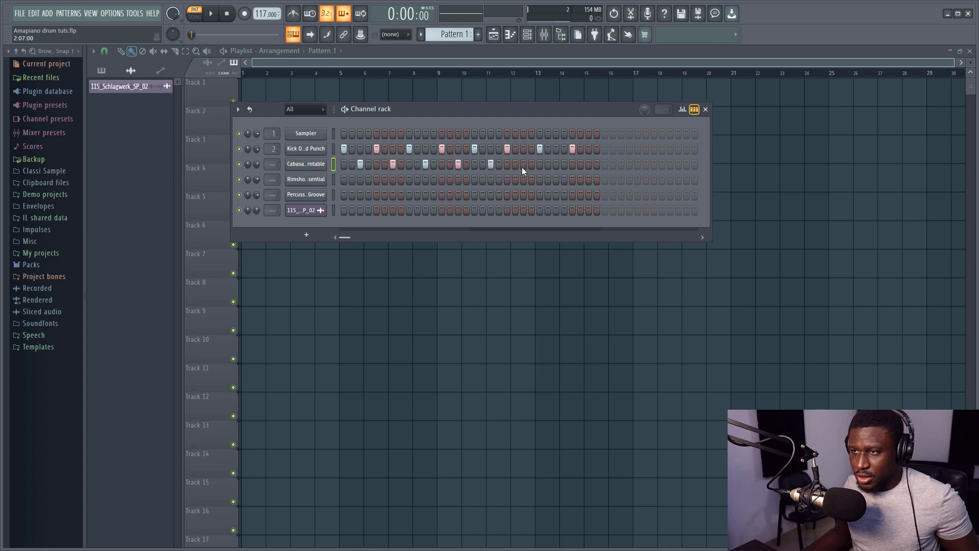
click(589, 163)
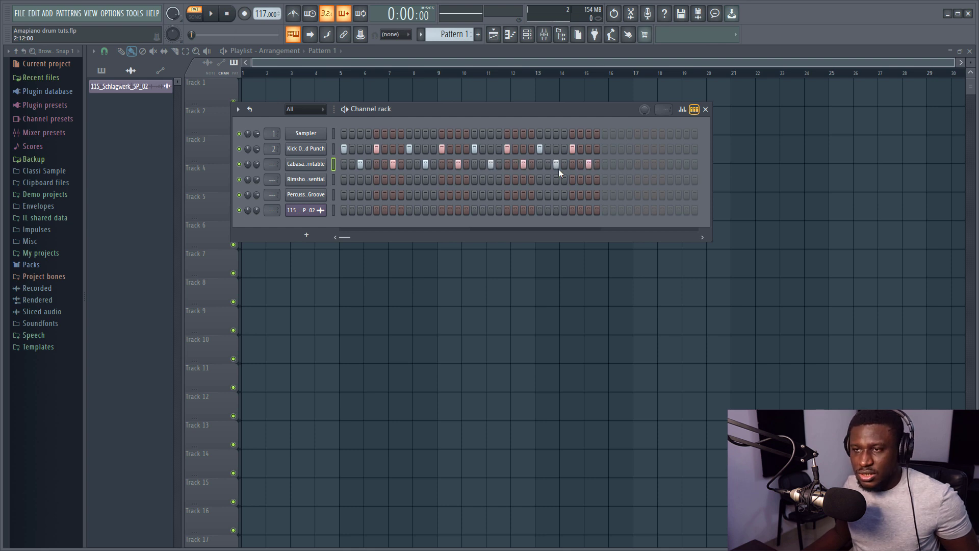
key(space)
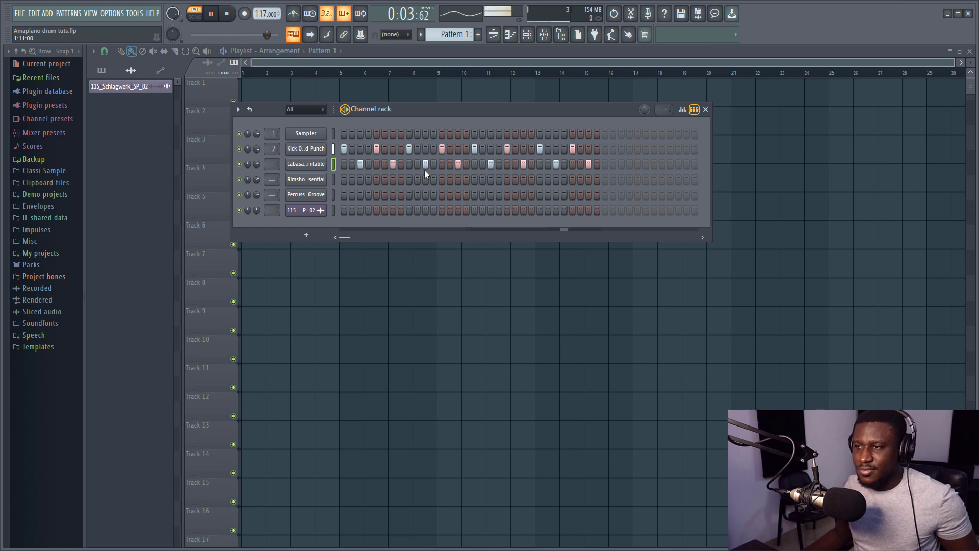
key(space)
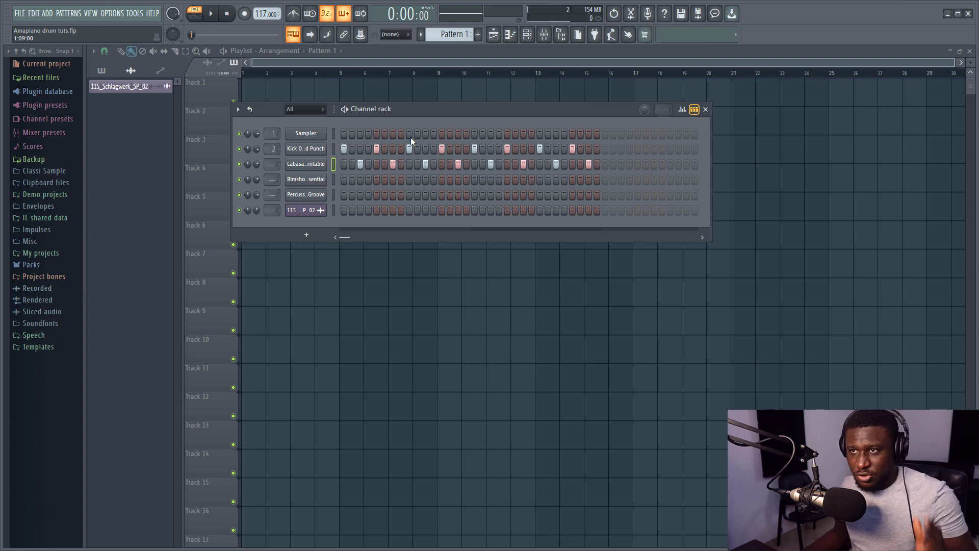
Step: Place Pattern 1 at the start of playlist Track 1 and the 115_Schlagwerk_SP_02 sample at the start of Track 2
click(249, 95)
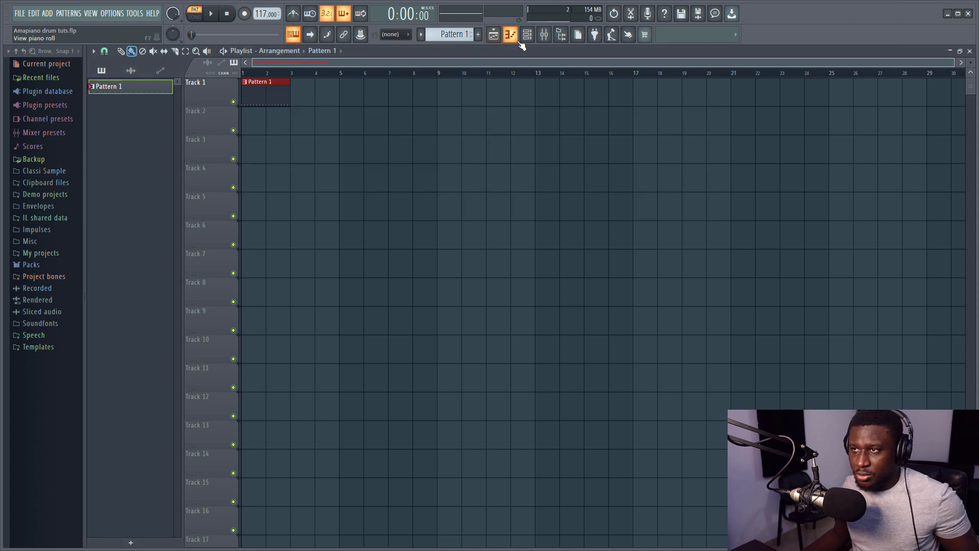
click(494, 36)
click(299, 210)
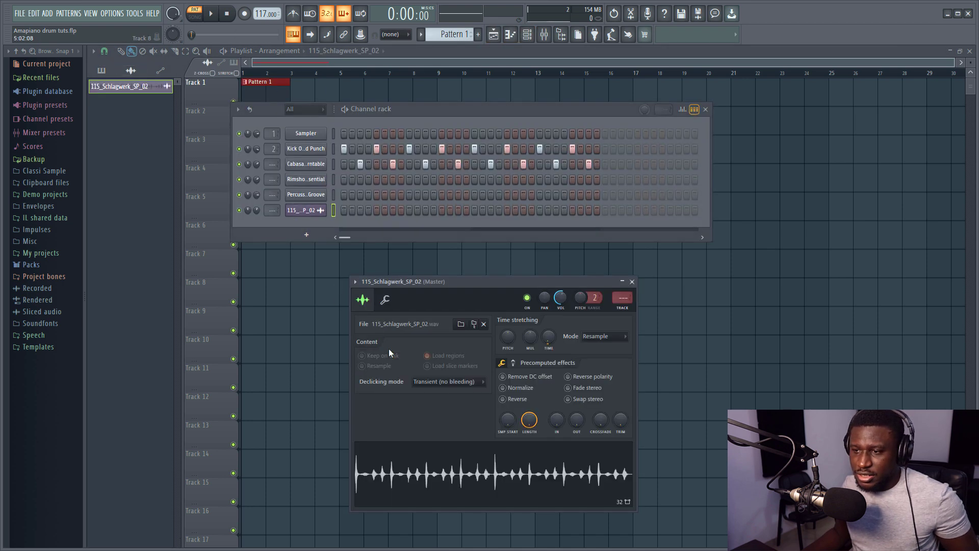
drag(392, 461, 255, 118)
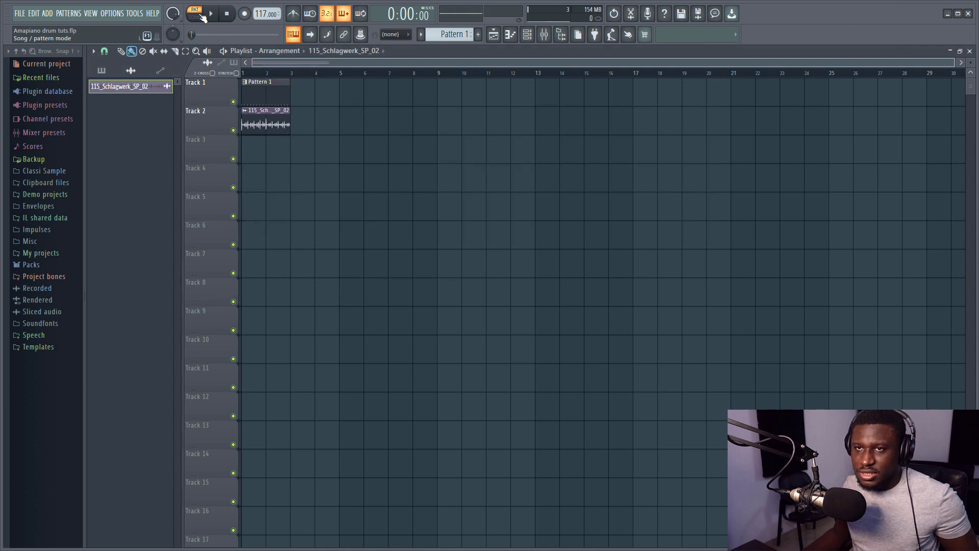
Step: Switch playback to song mode and listen to the pattern together with the sample loop
click(194, 16)
click(212, 14)
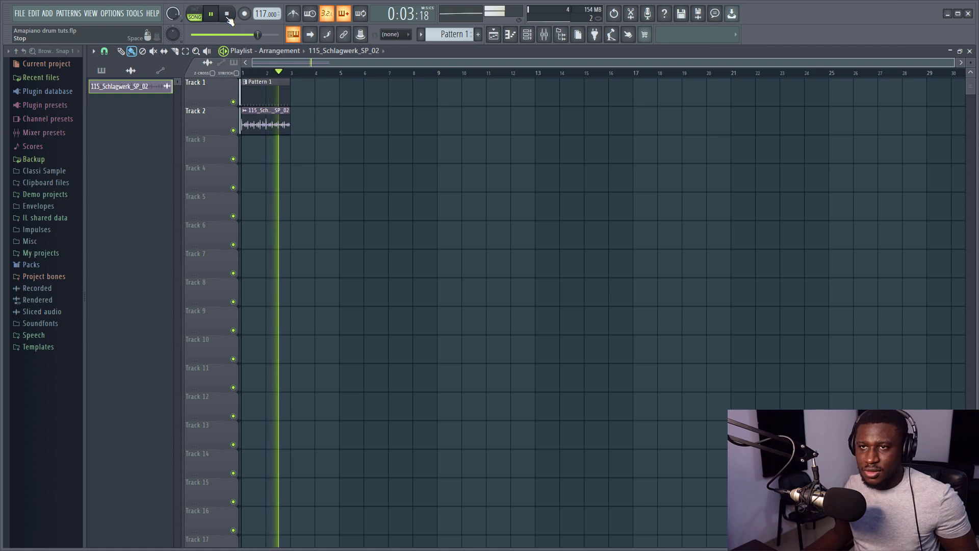
click(228, 16)
Step: Mute Track 2 to hear Pattern 1 on its own, and unmute the track again
click(234, 130)
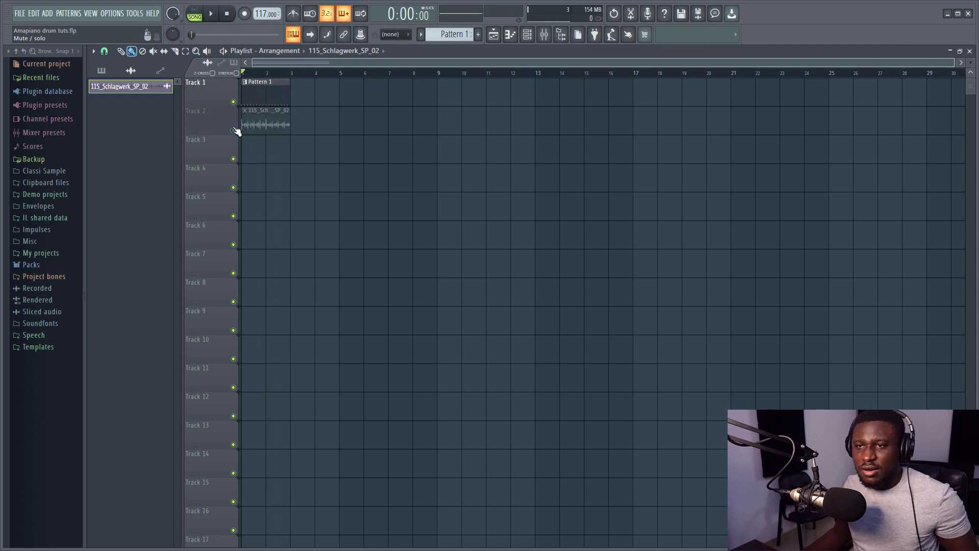
key(space)
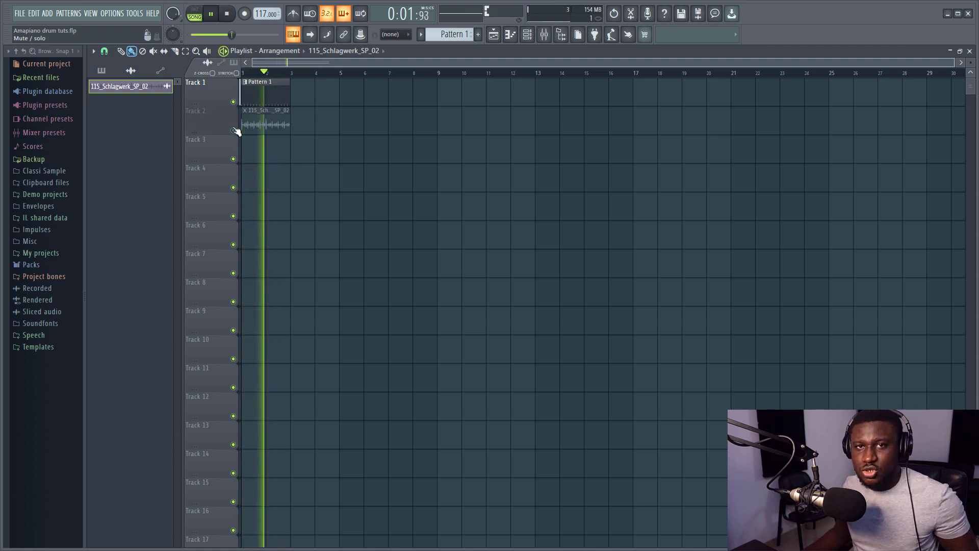
key(space)
click(234, 130)
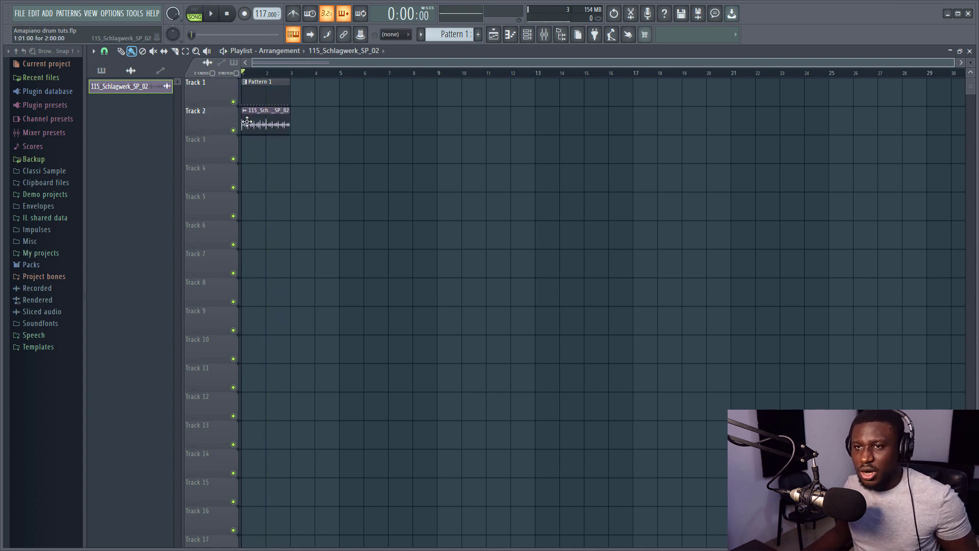
Step: Mute the sample loop's Track 2 in the playlist and bring up the channel rack
double_click(241, 135)
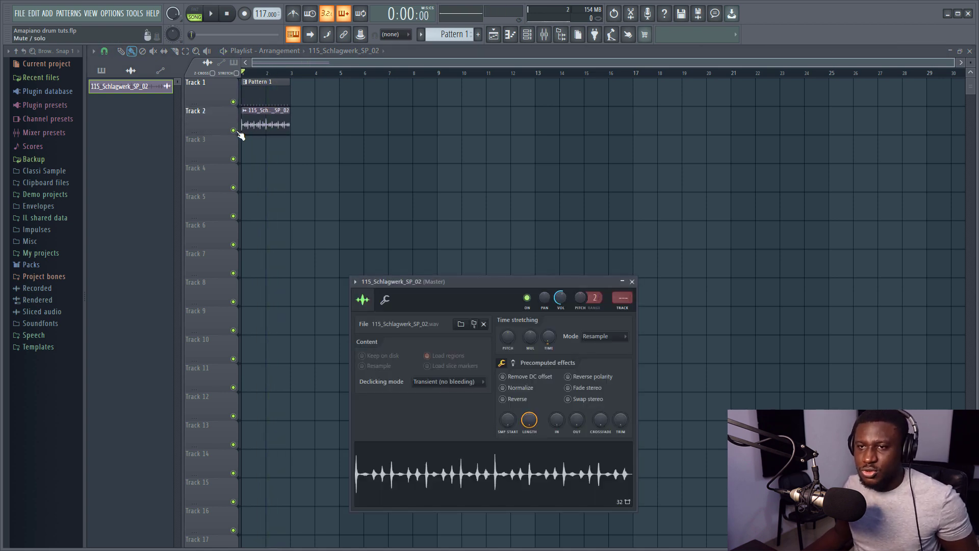
click(234, 130)
click(527, 35)
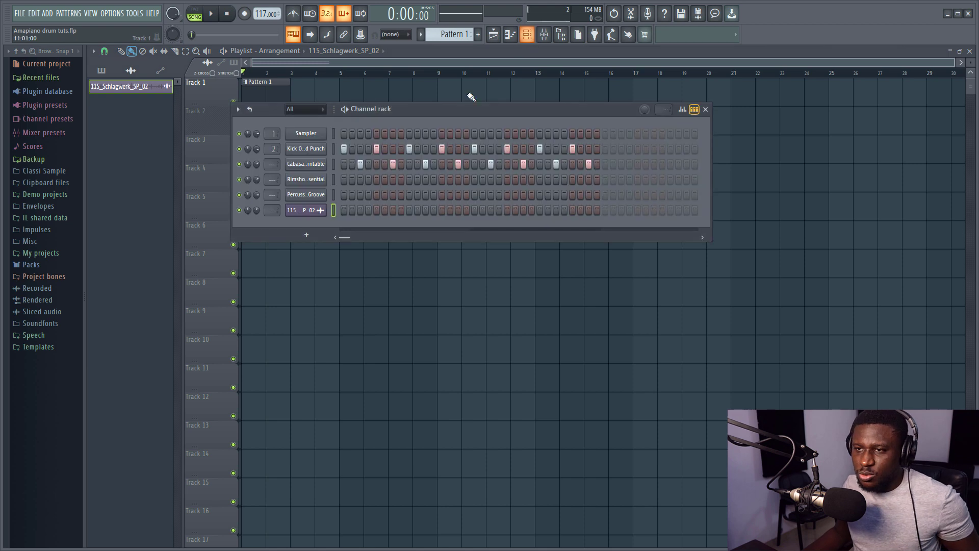
Step: Audition the Rimshot channel and add its hits on steps 1, 4 and 7, checking them in playback
click(334, 180)
key(q)
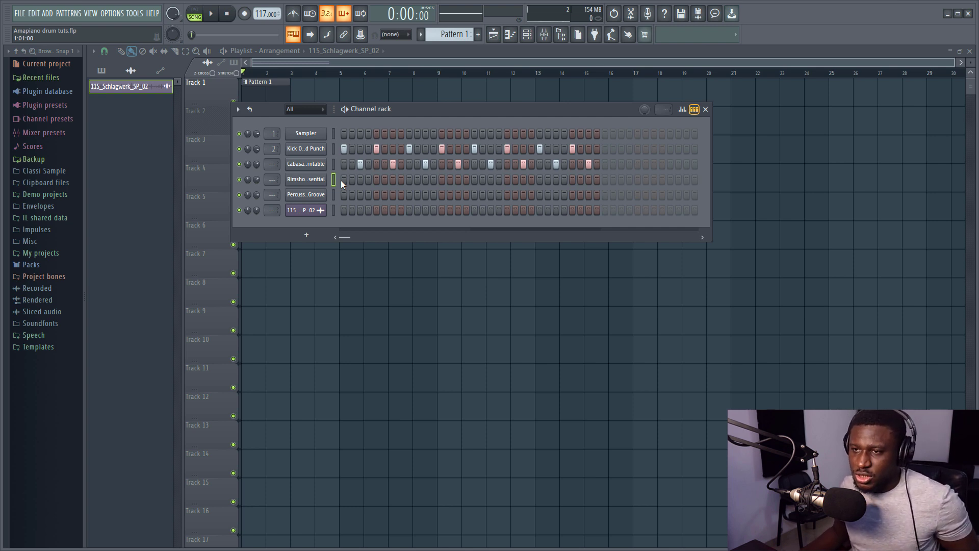
click(368, 179)
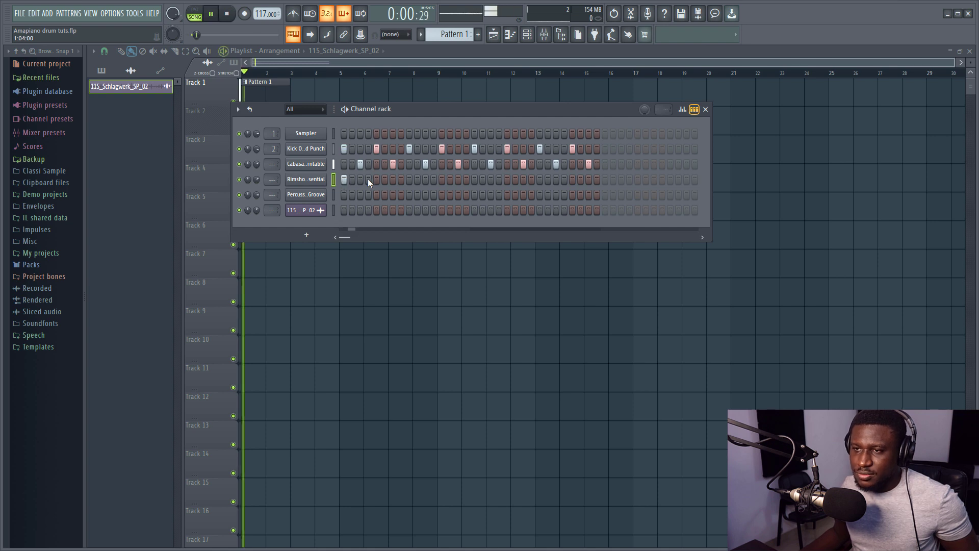
key(space)
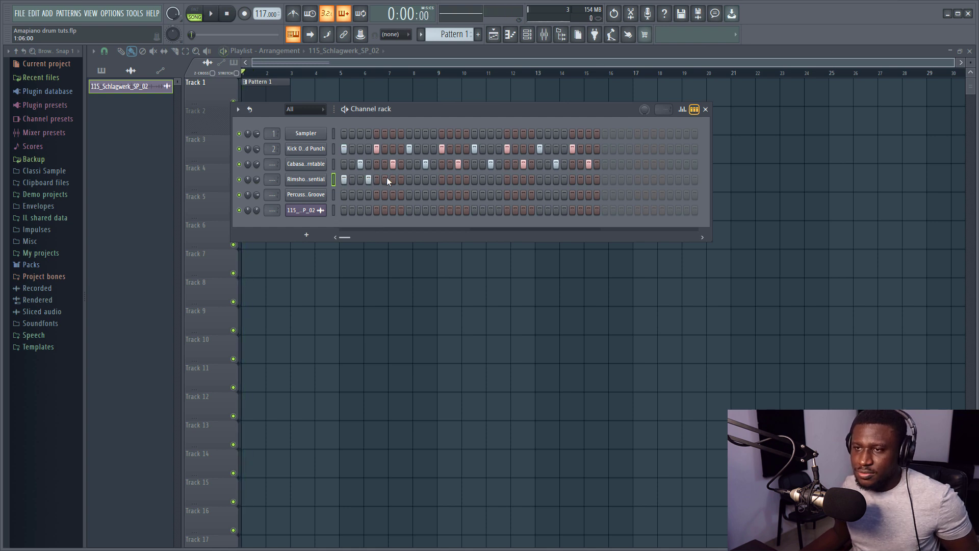
click(393, 179)
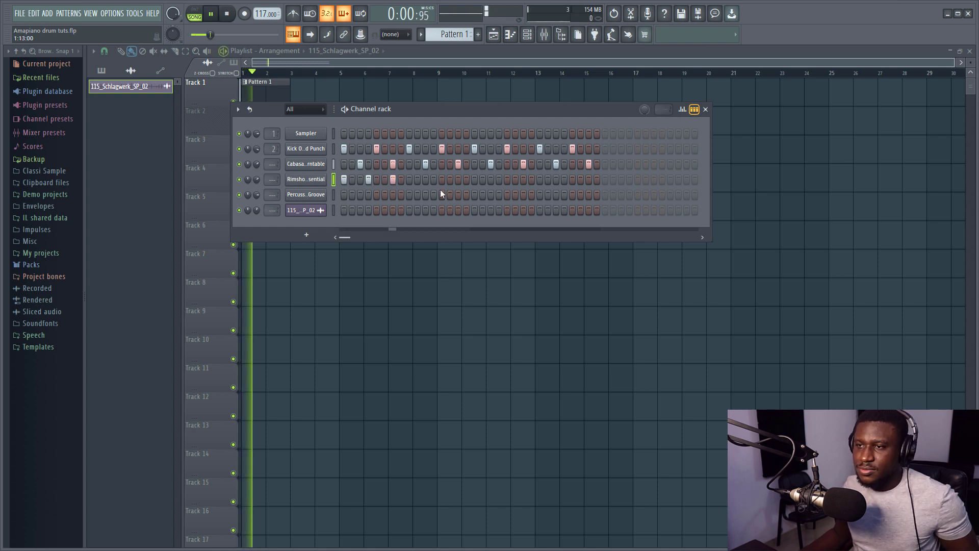
Step: Add Rimshot hits on steps 24 and 27 during playback, removing the misplaced one on step 23
click(556, 179)
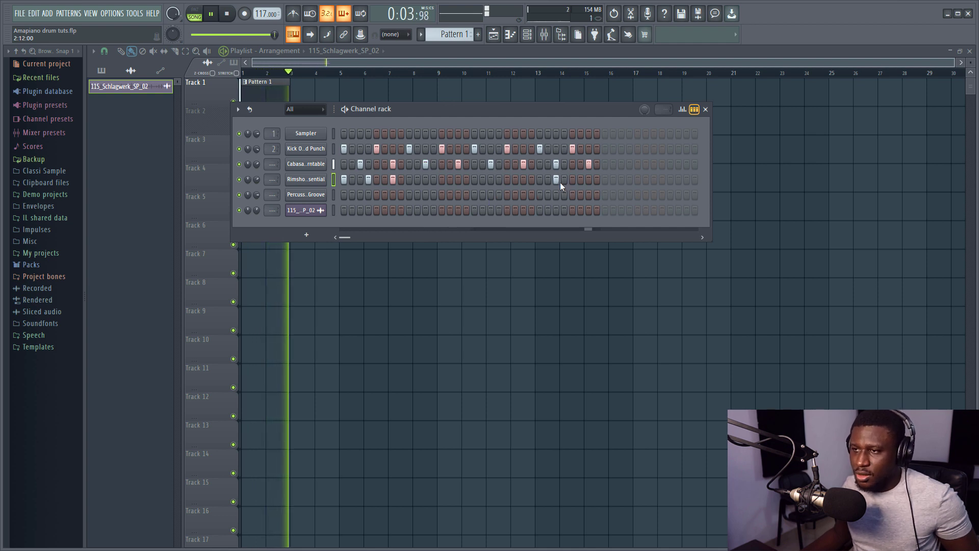
click(523, 179)
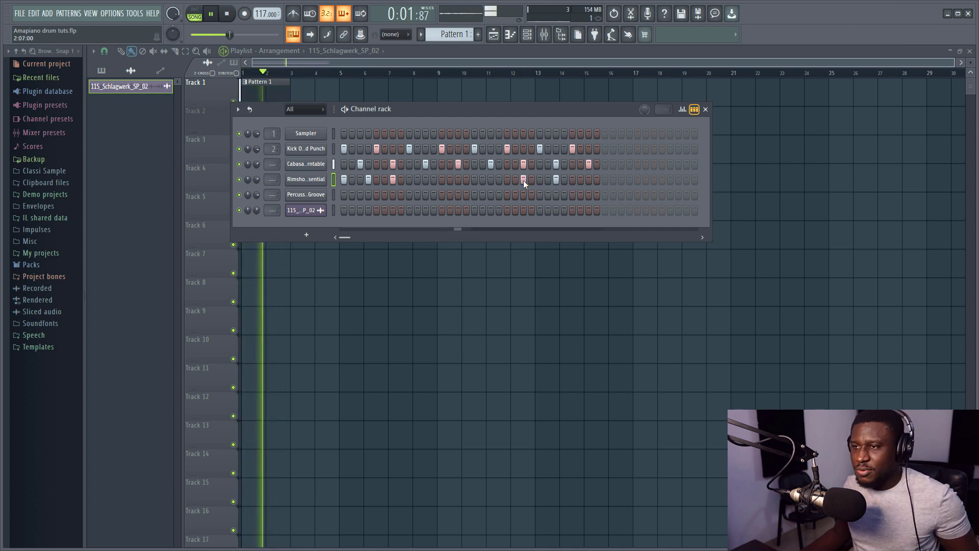
right_click(523, 179)
click(532, 180)
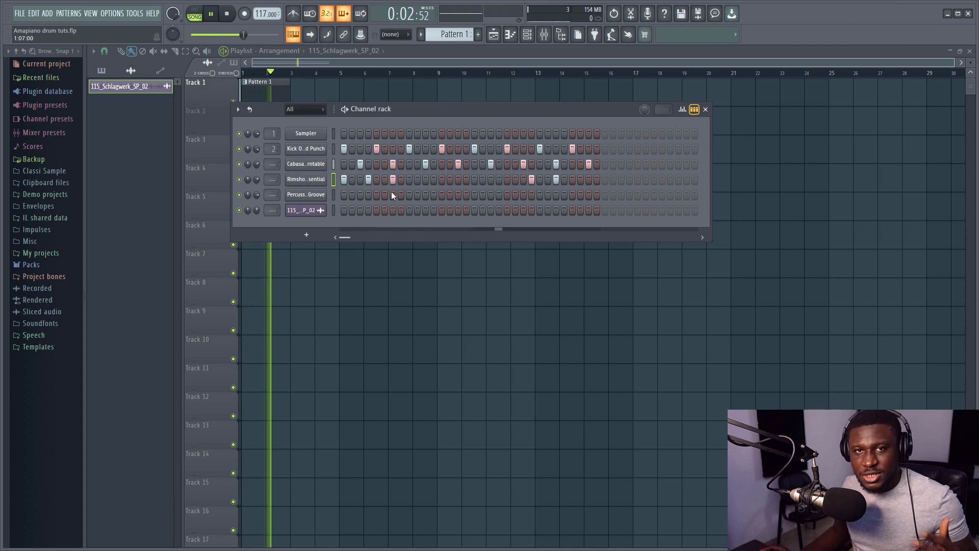
Step: Audition the Percussion channel and add its hits on steps 11, 19 and 27 during playback, removing the misplaced one on step 31
key(space)
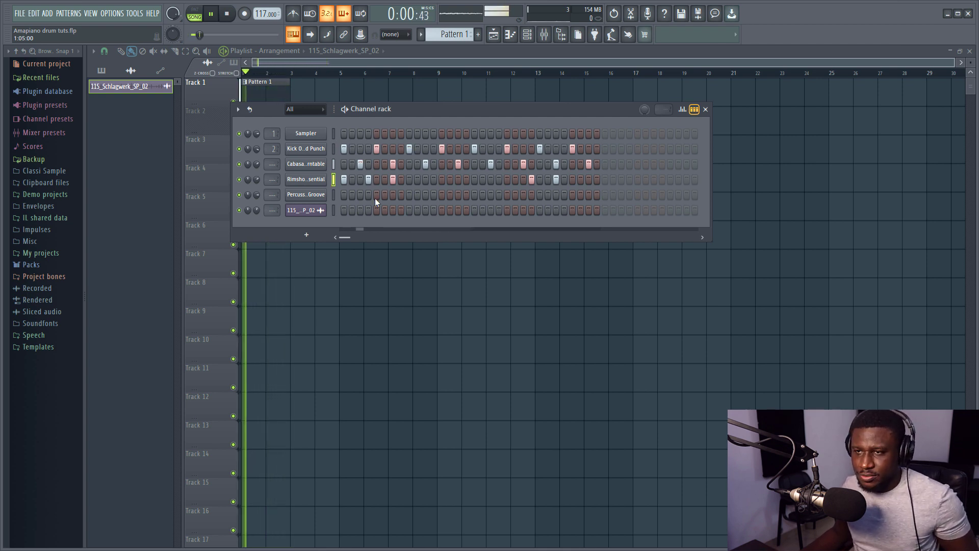
key(q)
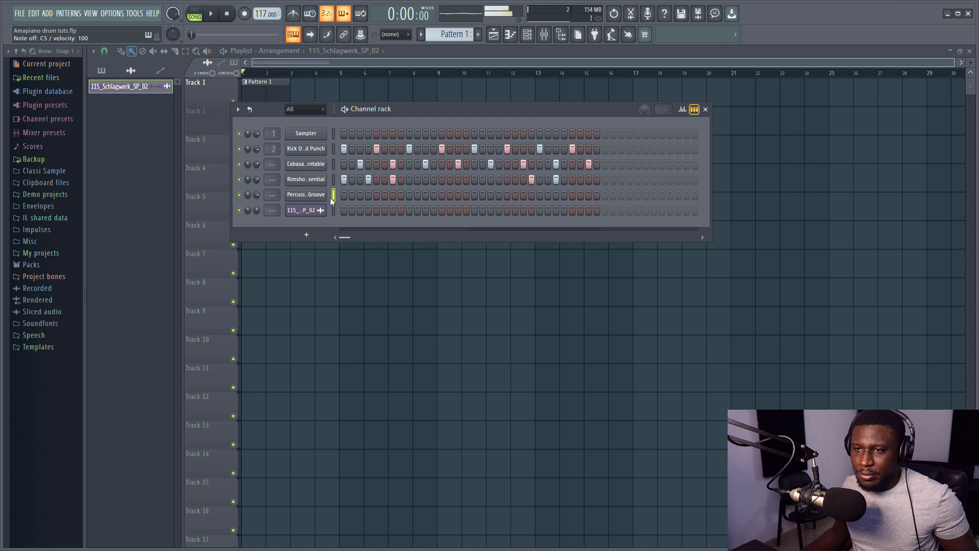
click(426, 194)
key(space)
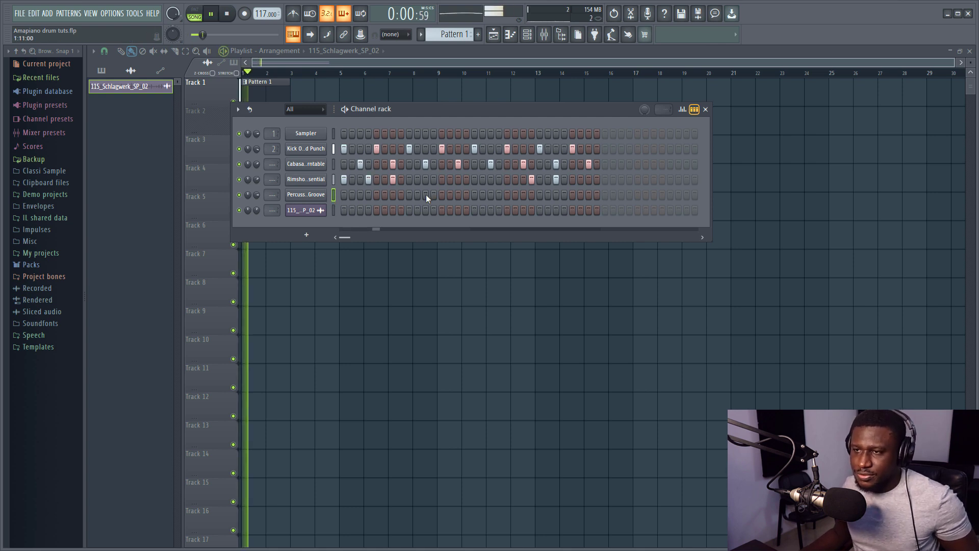
click(490, 193)
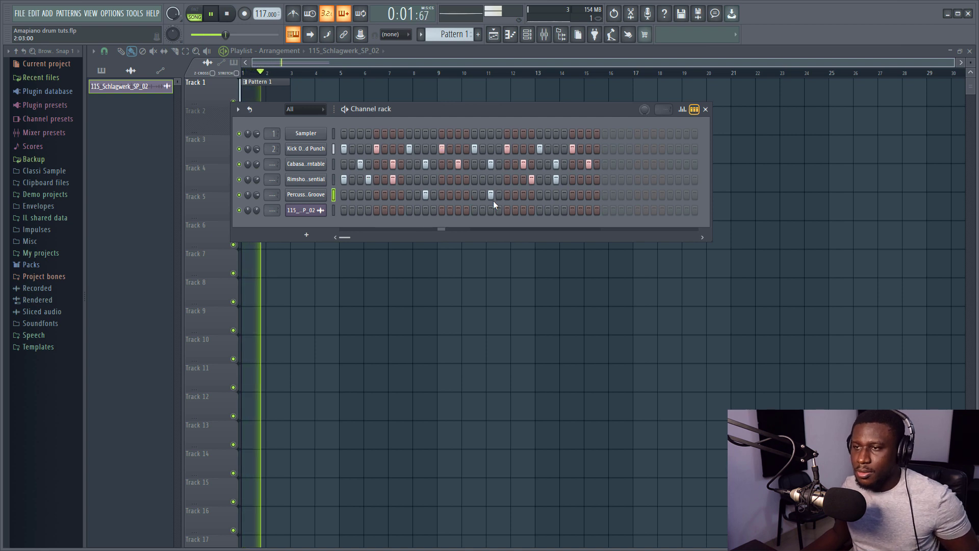
click(589, 195)
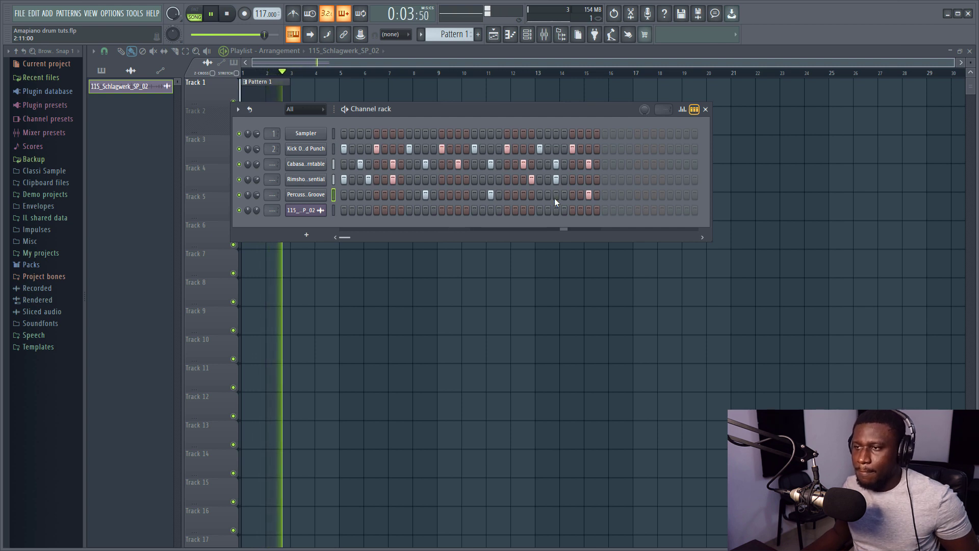
click(590, 195)
key(space)
Step: Remove the Rimshot hits on steps 24 and 27 while the pattern plays, and stop playback
key(space)
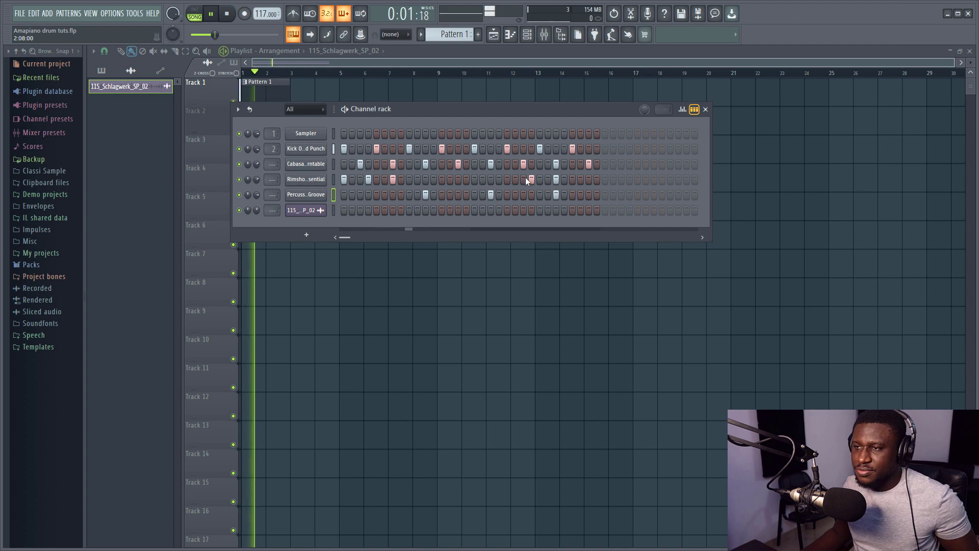
drag(531, 178, 558, 182)
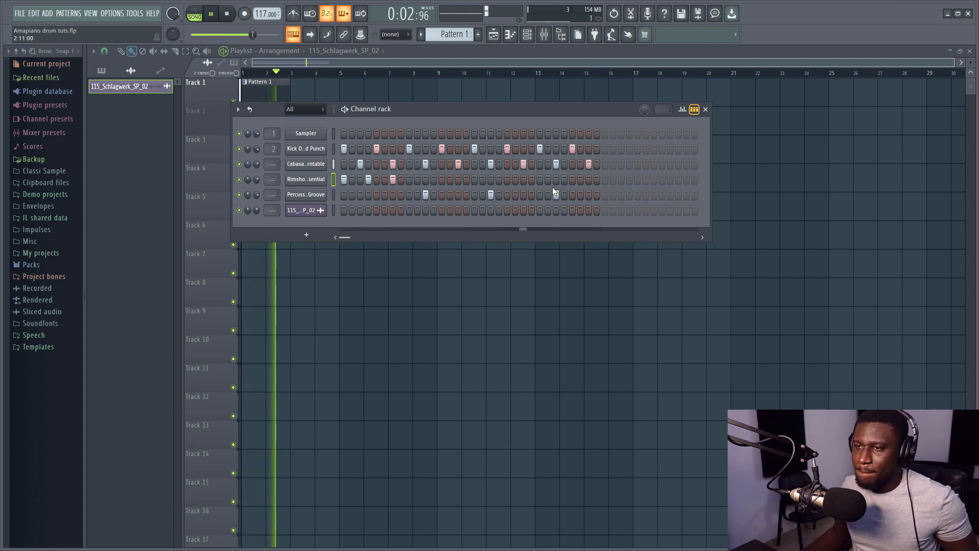
key(space)
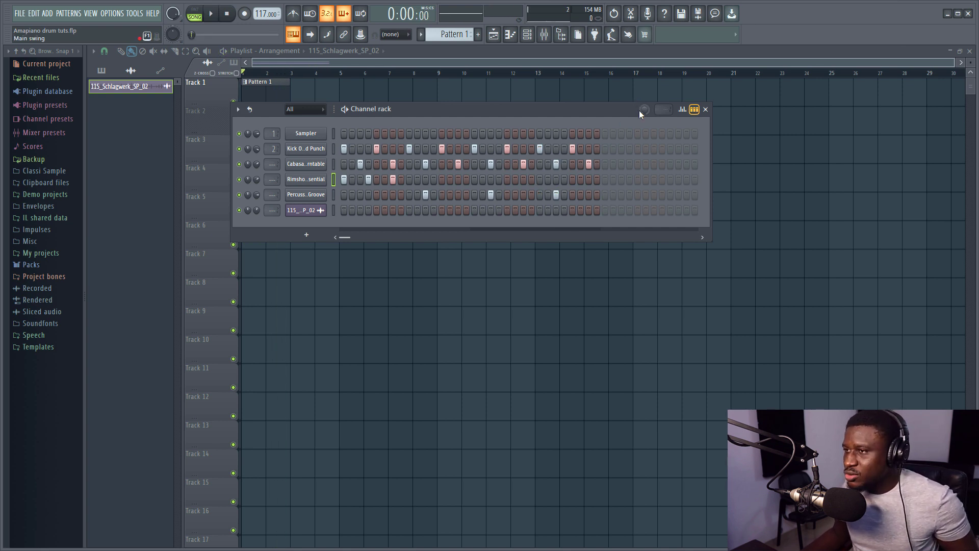
Step: Raise the channel rack's main swing slightly while listening to the pattern
key(space)
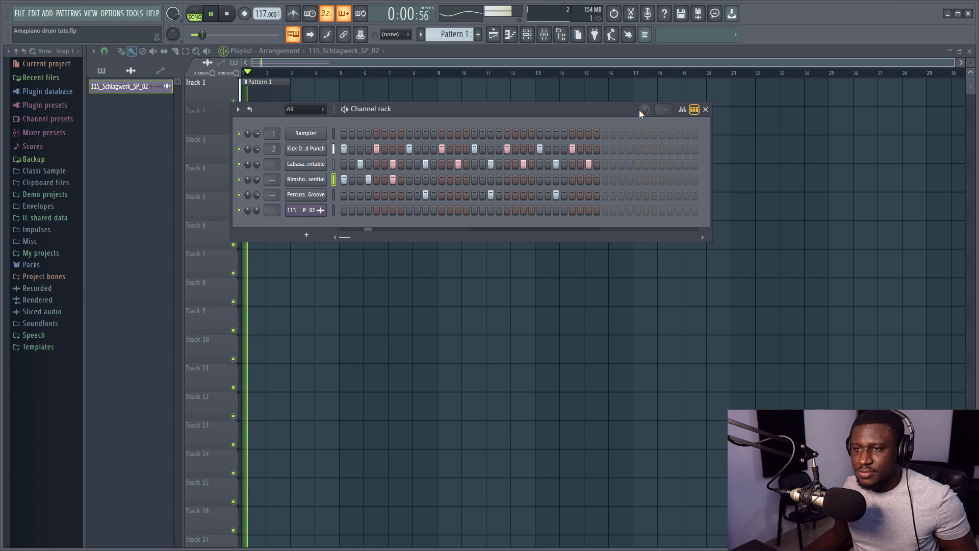
drag(638, 109, 639, 98)
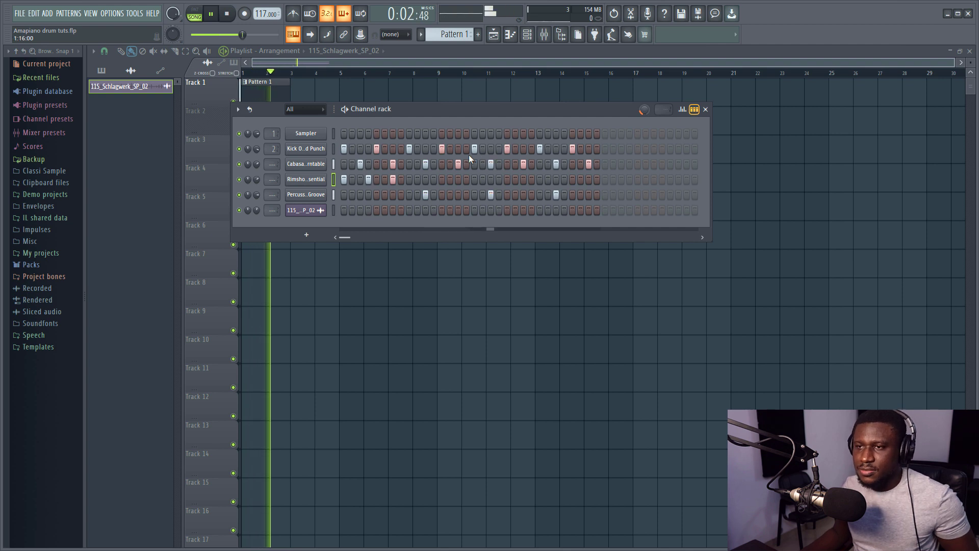
key(space)
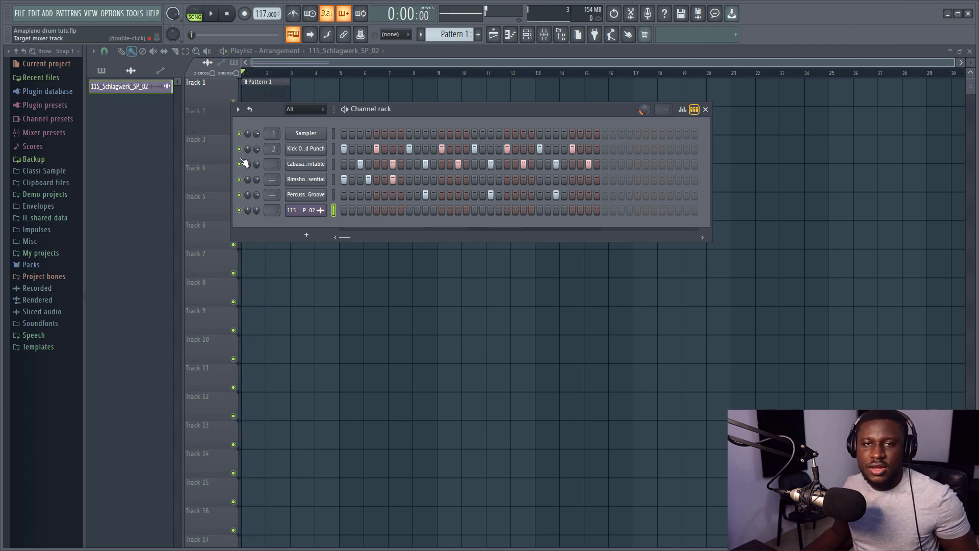
Step: Unmute the sample loop's Track 2 and adjust the Kick channel's volume while the loop plays with Pattern 1
key(F6)
click(233, 130)
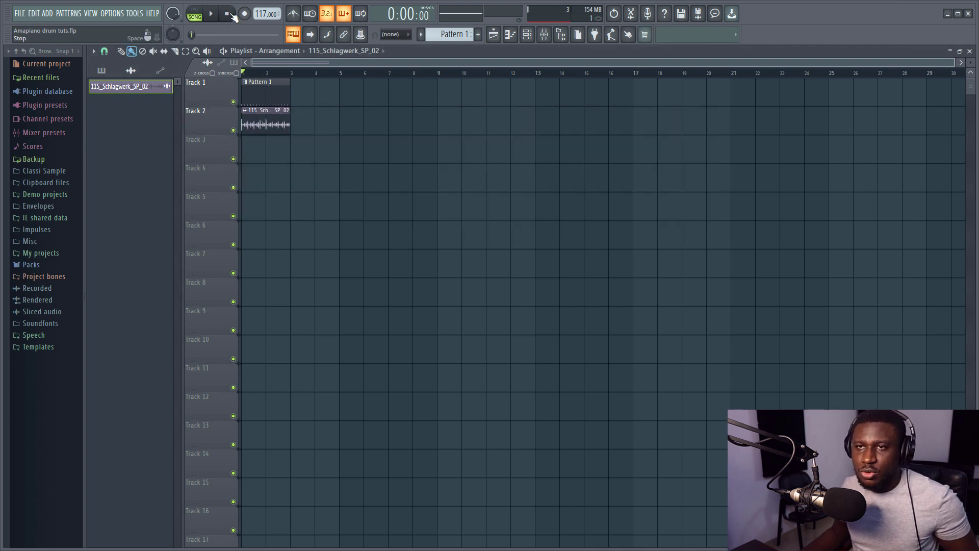
click(211, 14)
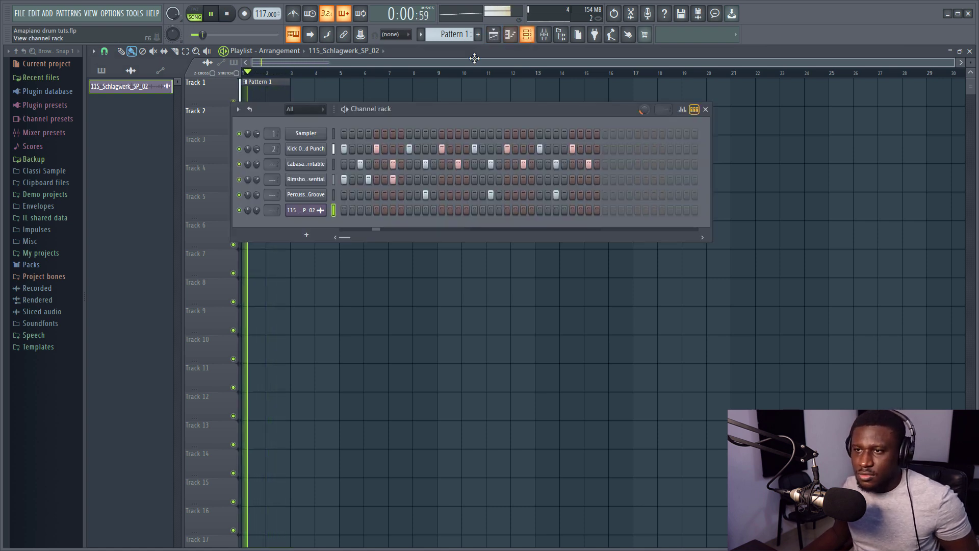
key(F6)
drag(258, 148, 259, 158)
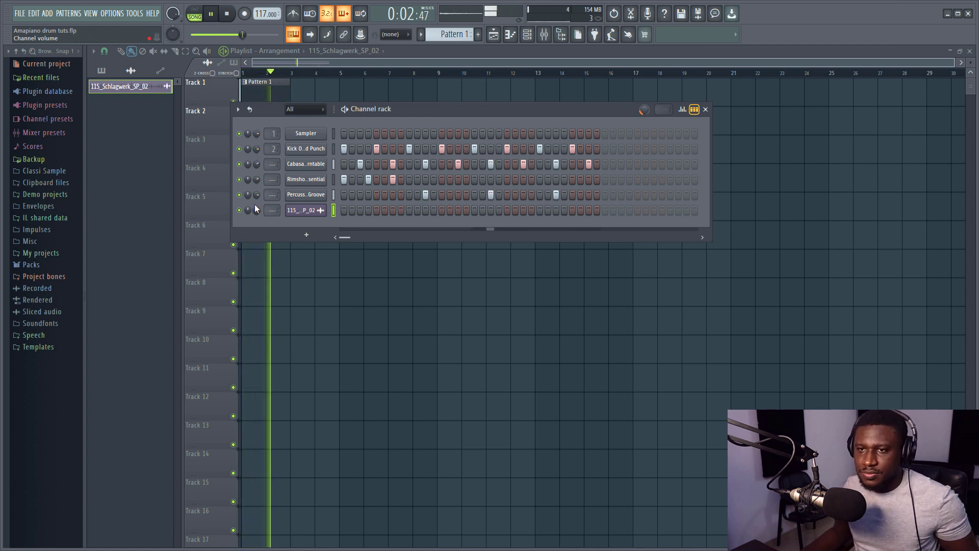
Step: Duplicate the Pattern 1 and sample loop clips together three times in the playlist, filling bars 1 through 8, and stop playback
click(259, 83)
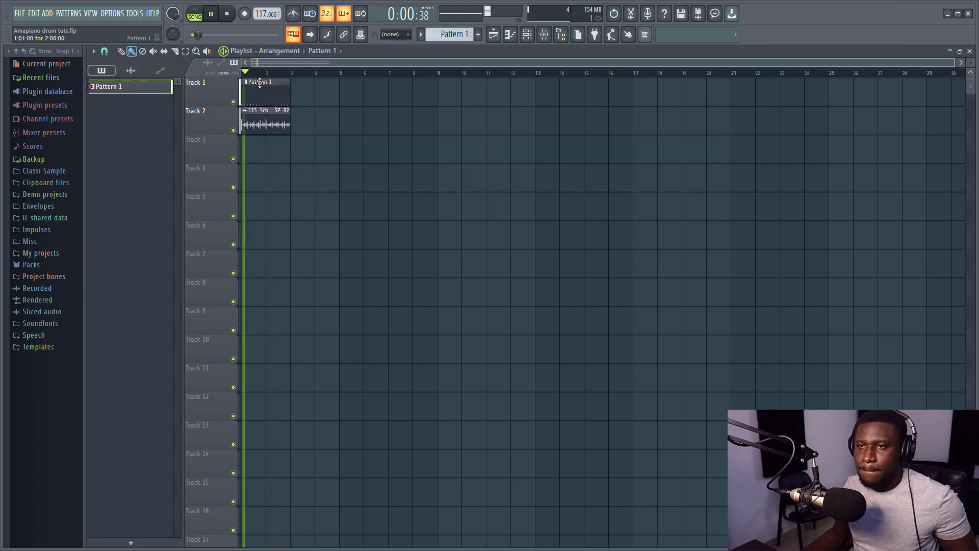
drag(287, 116, 277, 130)
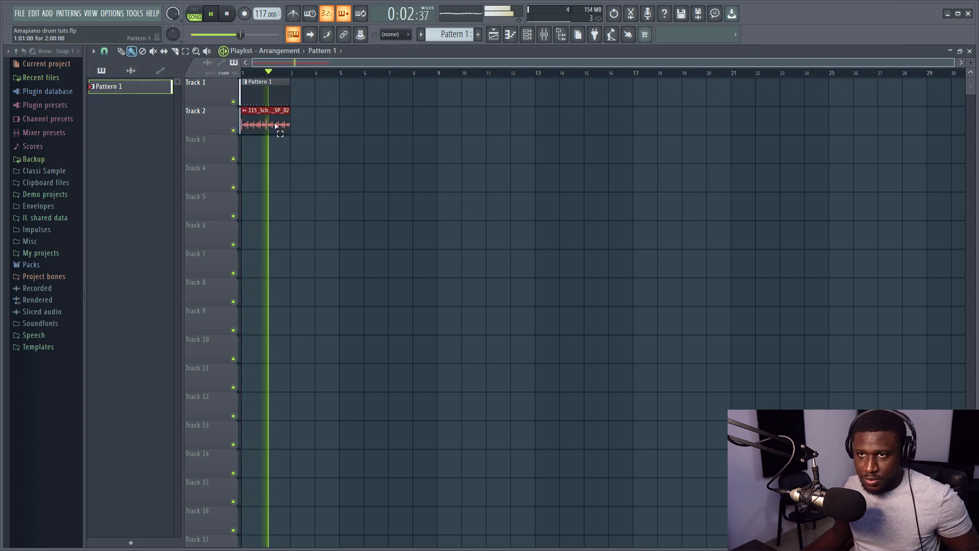
key(ctrl+a)
key(ctrl+b)
key(ctrl+b)
key(ctrl+b)
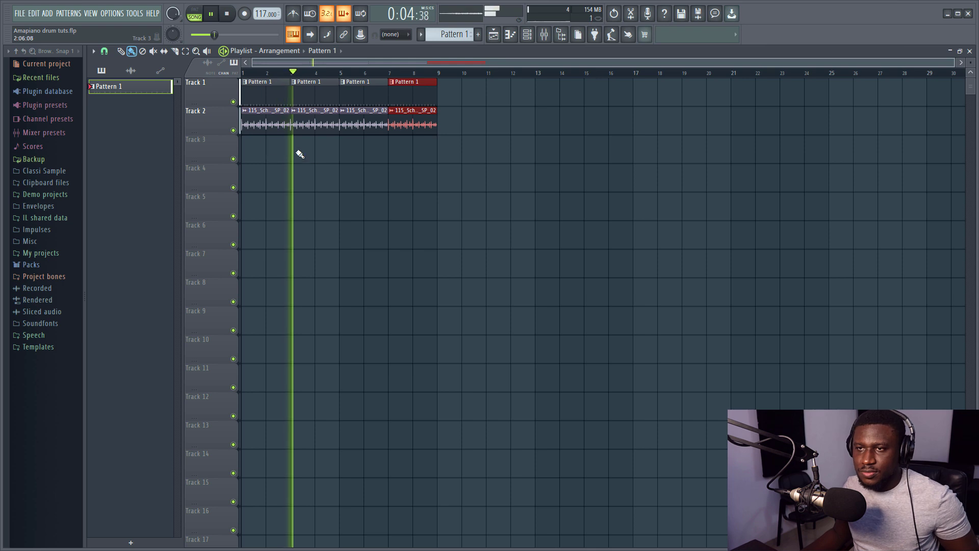
key(space)
Step: Select the Rimshot channel in the channel rack and remove its step 1 hit, checking the result in playback
key(F6)
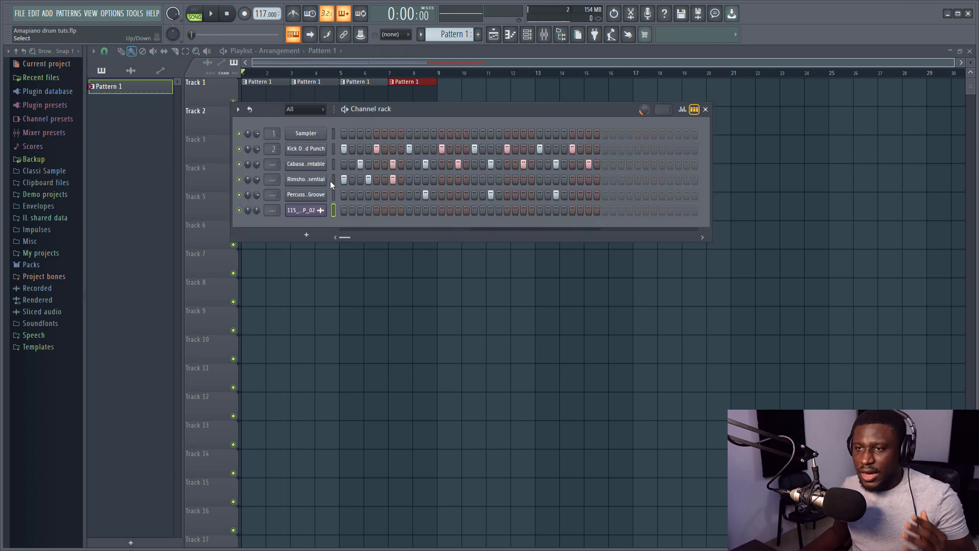
click(333, 180)
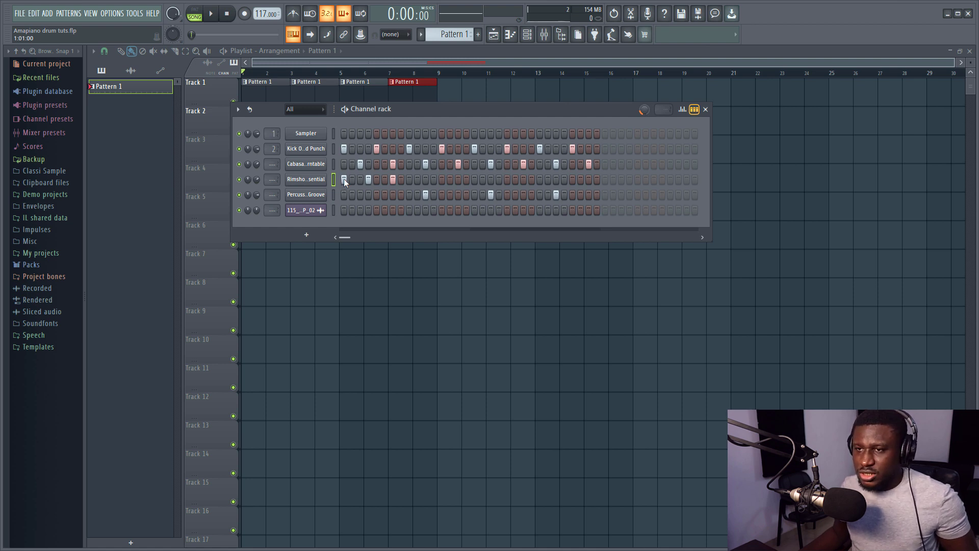
key(space)
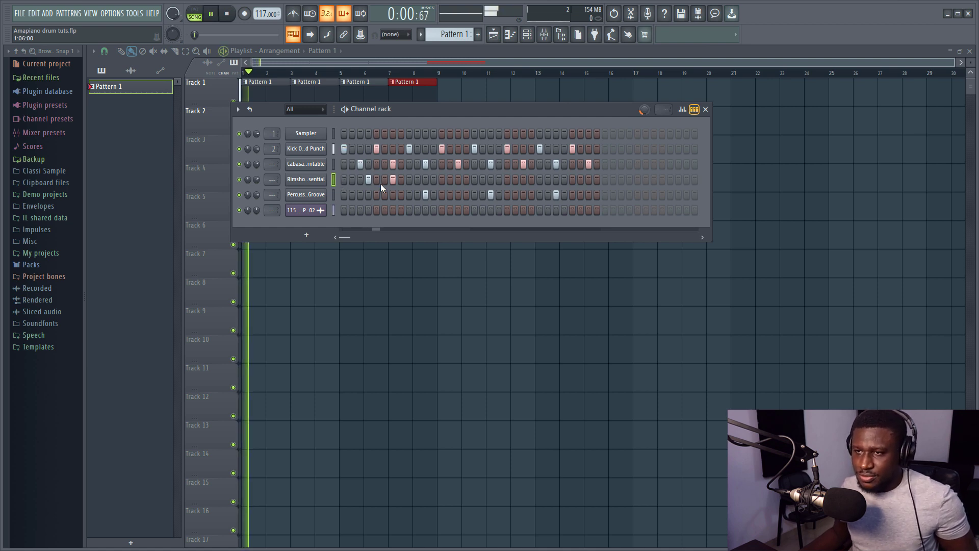
key(space)
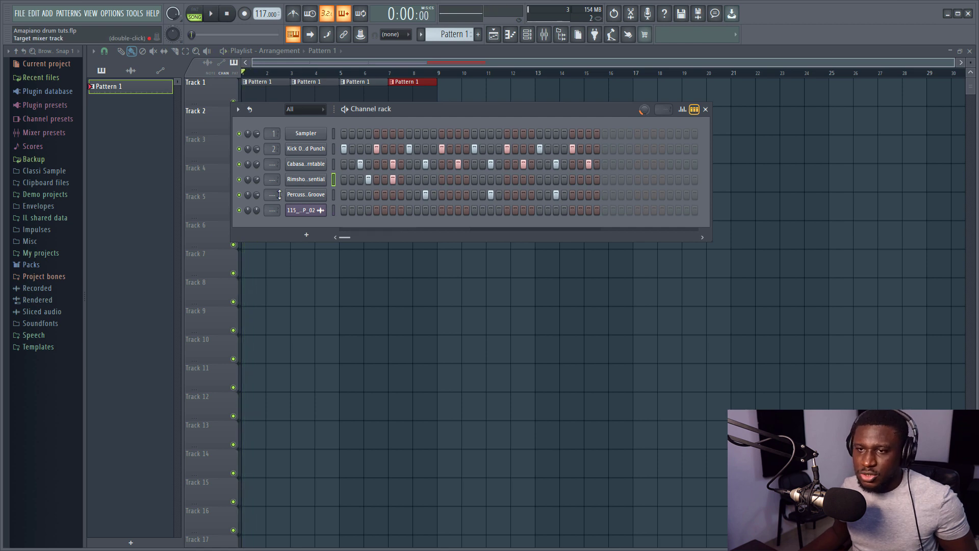
Step: Mute the Percussion channel and replay the arrangement from the start to hear the Rimshot against the loop
click(239, 195)
key(space)
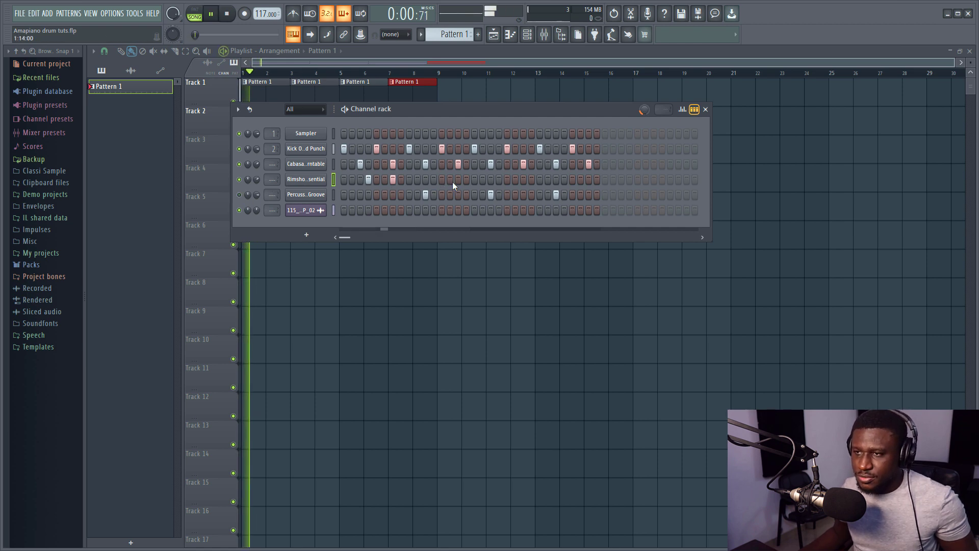
key(space)
key(space)
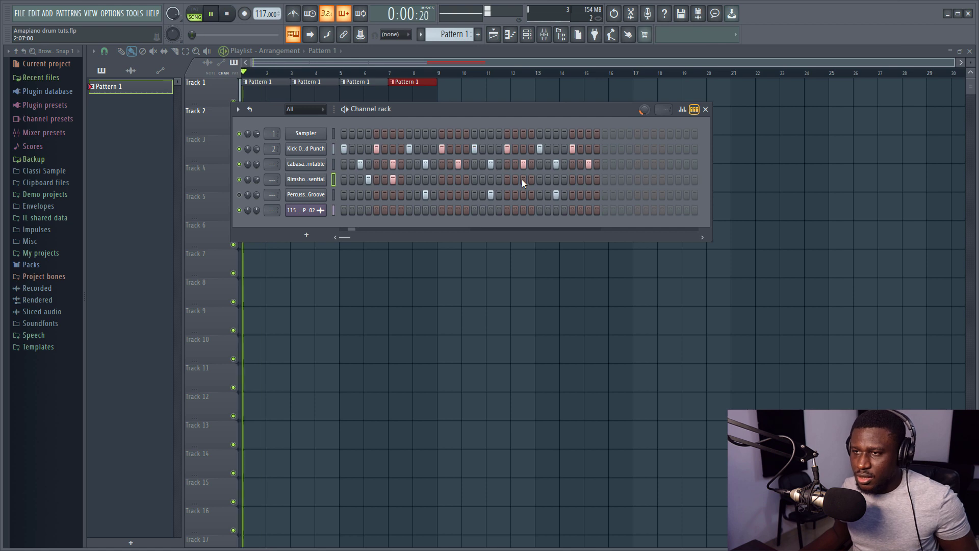
Step: Try Rimshot hits on steps 23, 24 and 27 during playback, and take them out again
click(522, 179)
right_click(523, 180)
click(531, 180)
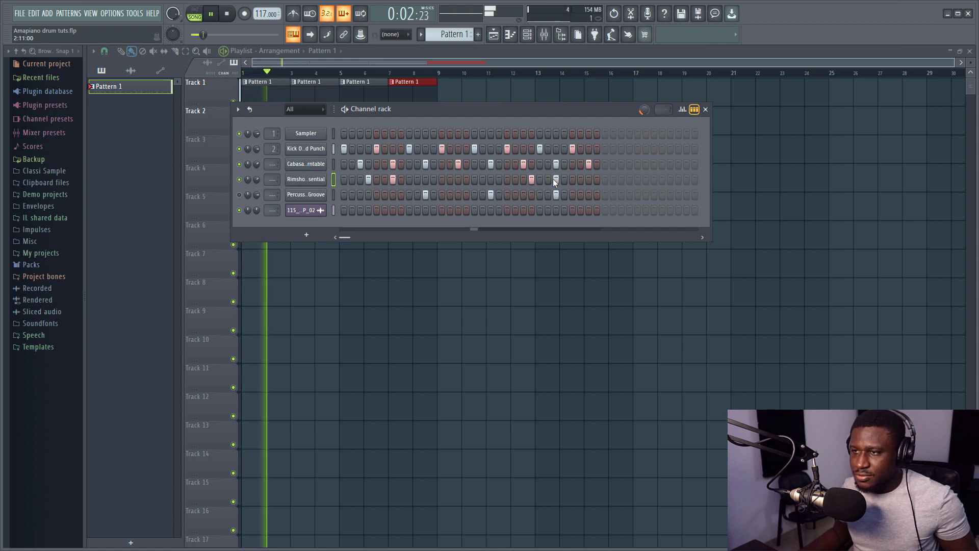
click(555, 179)
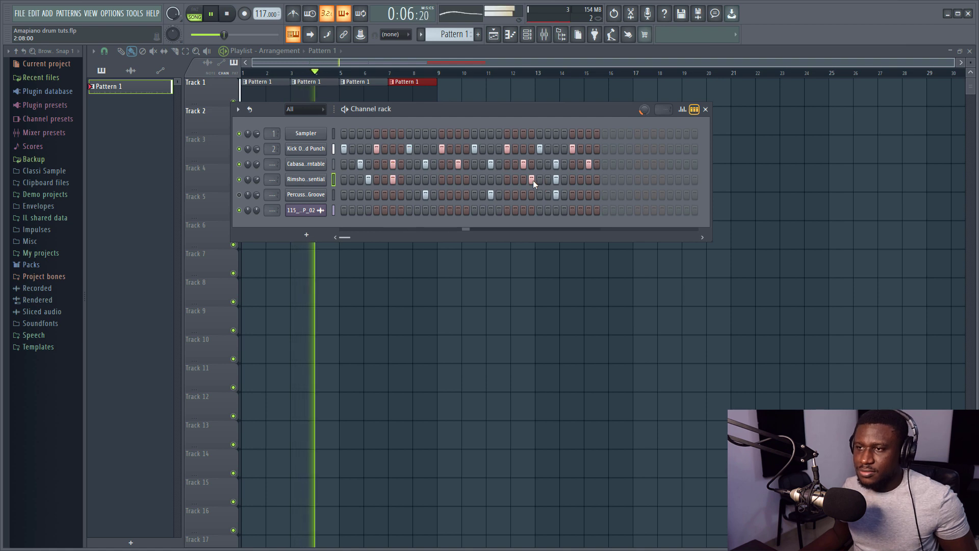
right_click(531, 180)
right_click(556, 179)
Step: Add Rimshot hits on steps 20 and 23 and check them in playback
key(space)
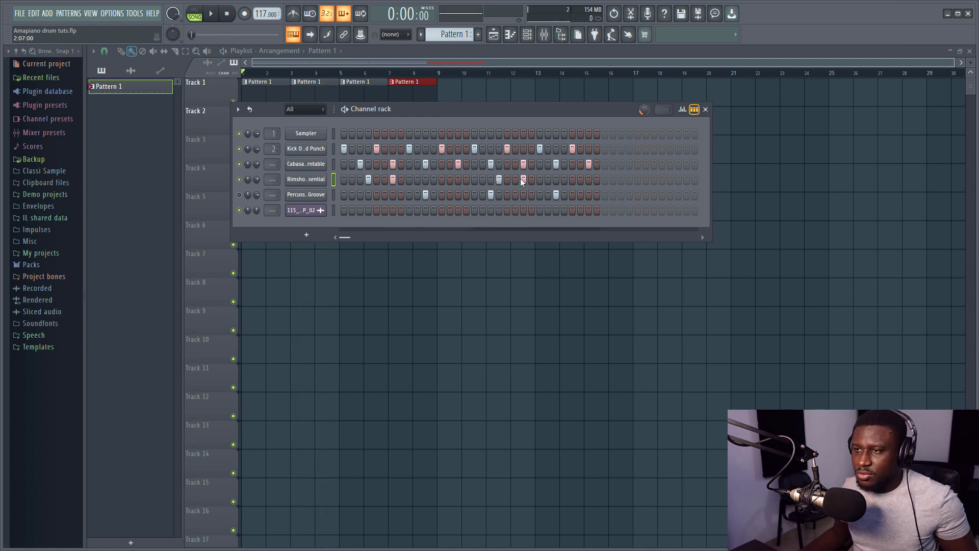
key(space)
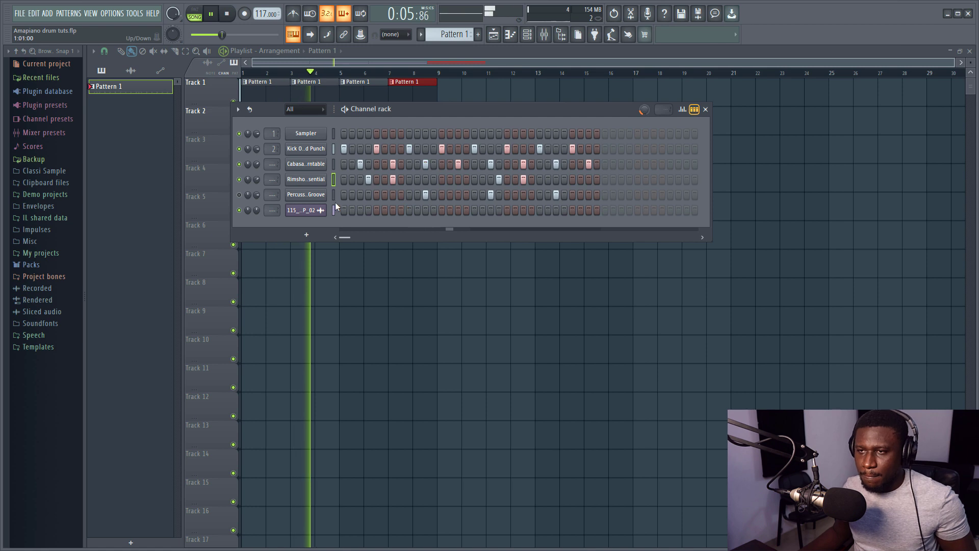
key(space)
Step: Replay the arrangement, unmute the Percussion channel and remove its hit on step 19
key(space)
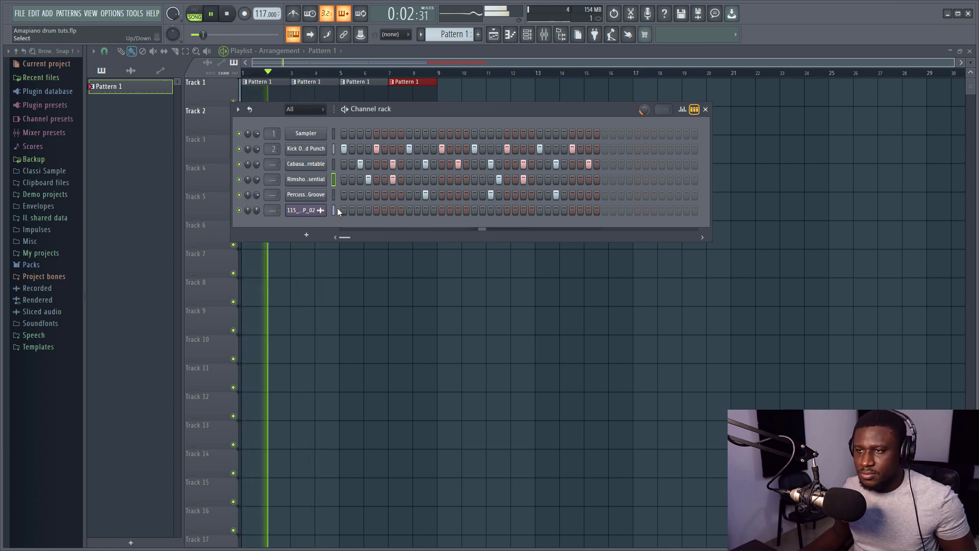
click(489, 196)
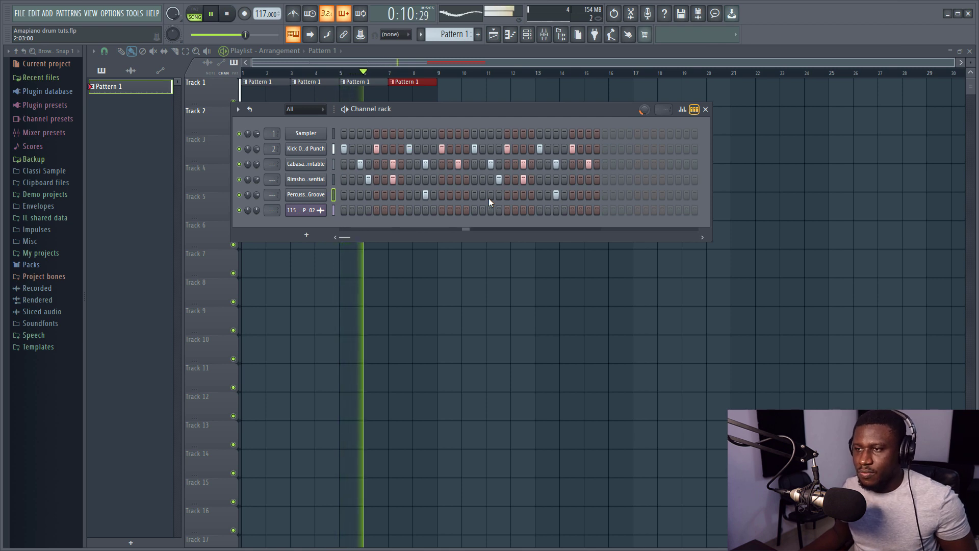
key(space)
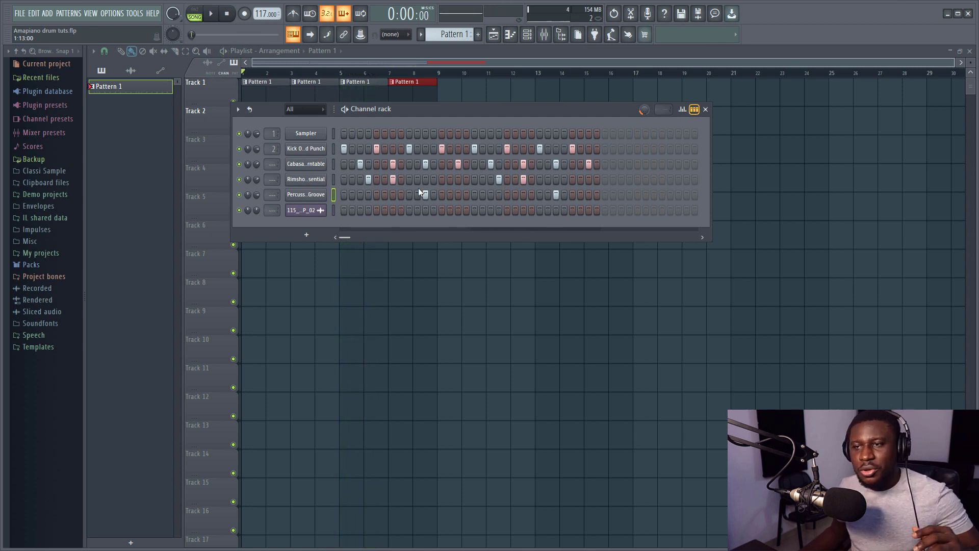
Step: Select the Kick, Cabasa and Percussion channels in turn and audition their sounds
click(334, 149)
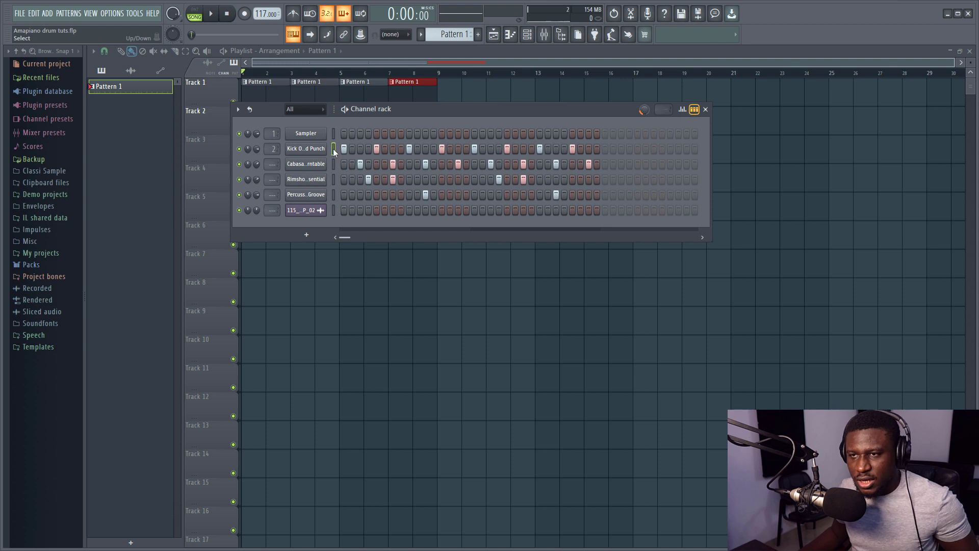
click(333, 164)
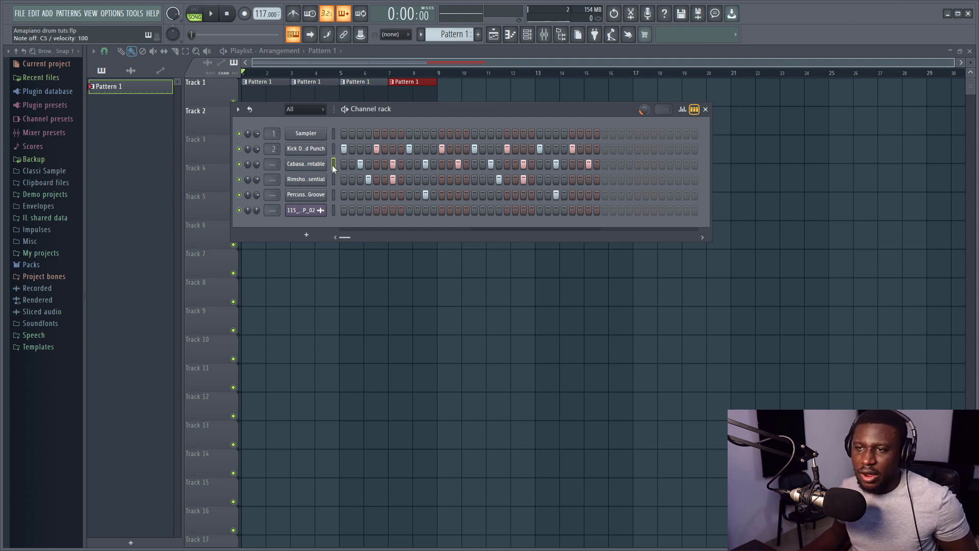
click(334, 149)
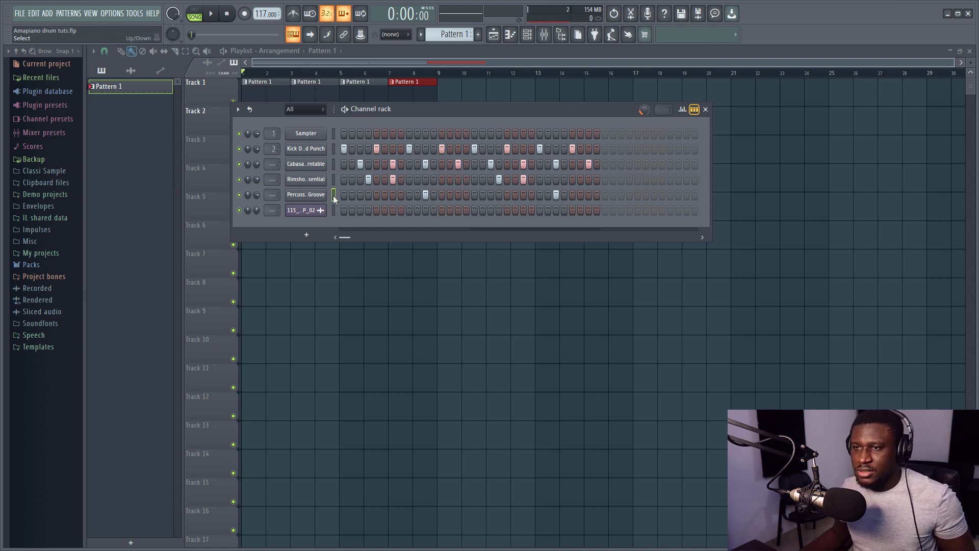
key(q)
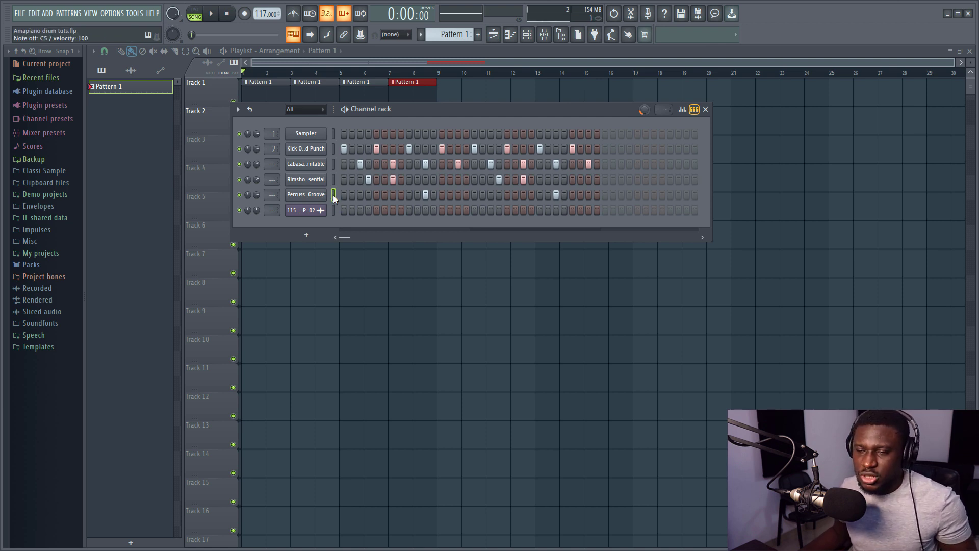